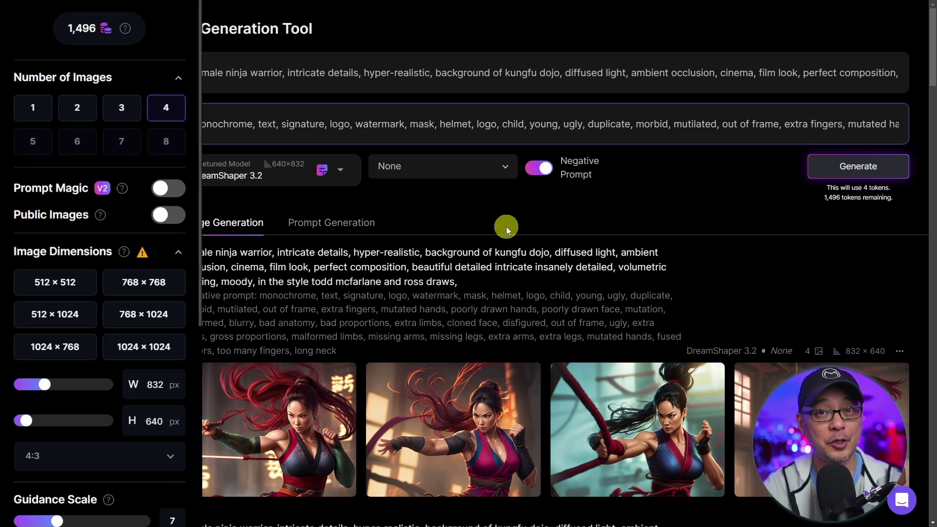
Set the image size to portrait 640 × 832 (3:4) and generate four female ninja warrior images.
mouse_move(100, 201)
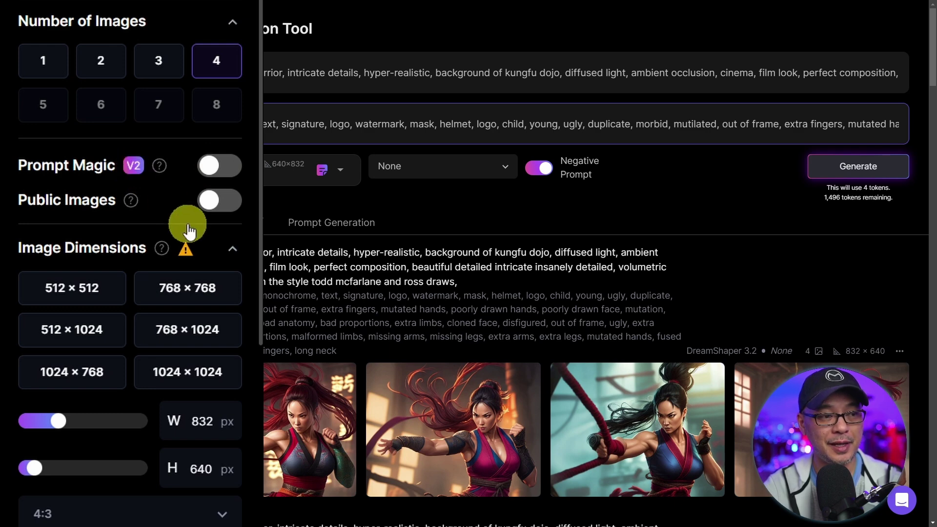
mouse_move(159, 165)
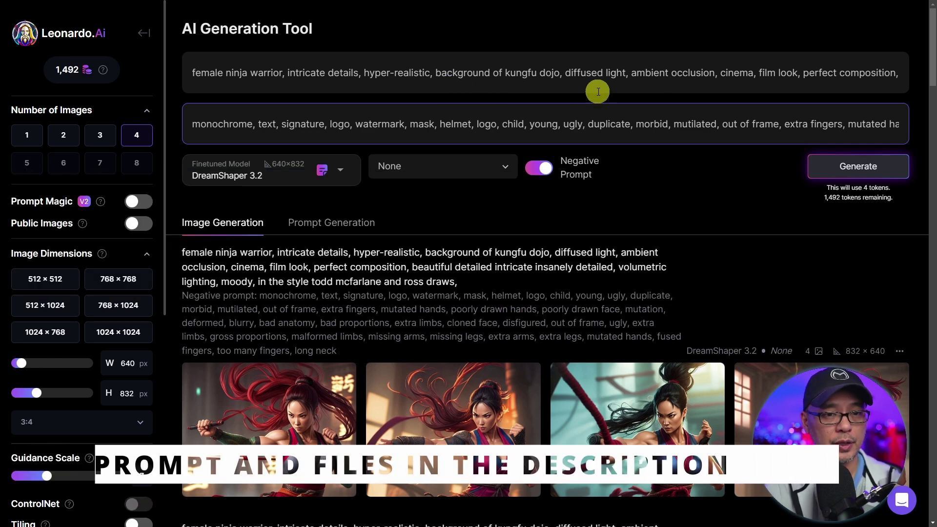
click(869, 168)
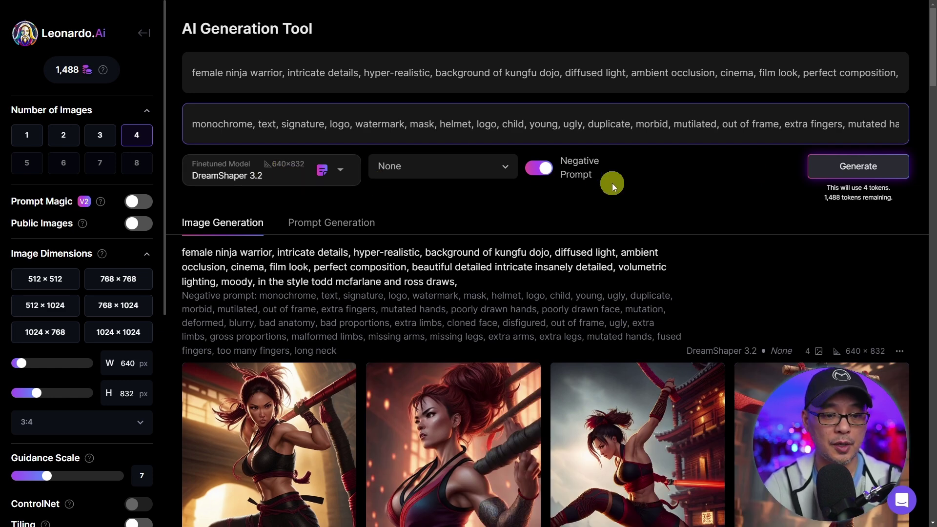
View the first new 640 × 832 ninja image full size, then close the viewer.
scroll(650, 375, down, 5)
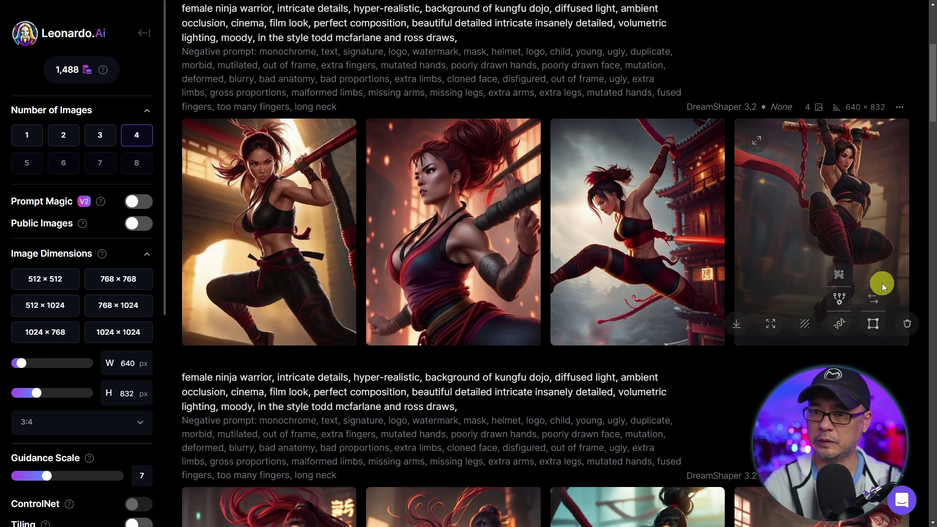
click(341, 241)
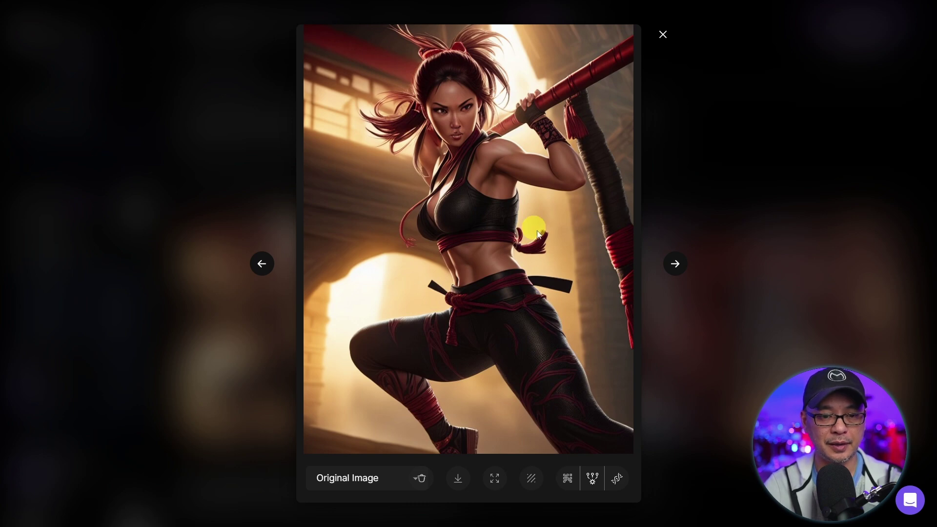
click(699, 182)
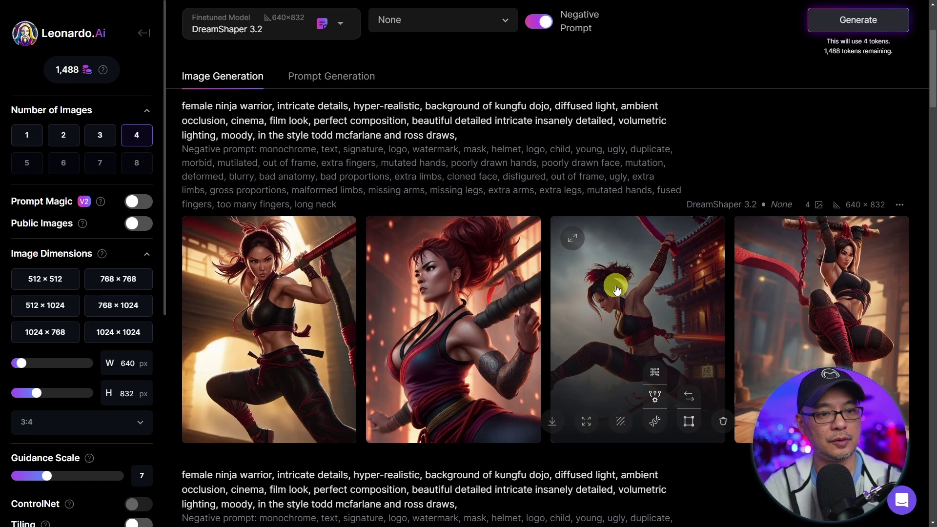
scroll(595, 317, down, 1)
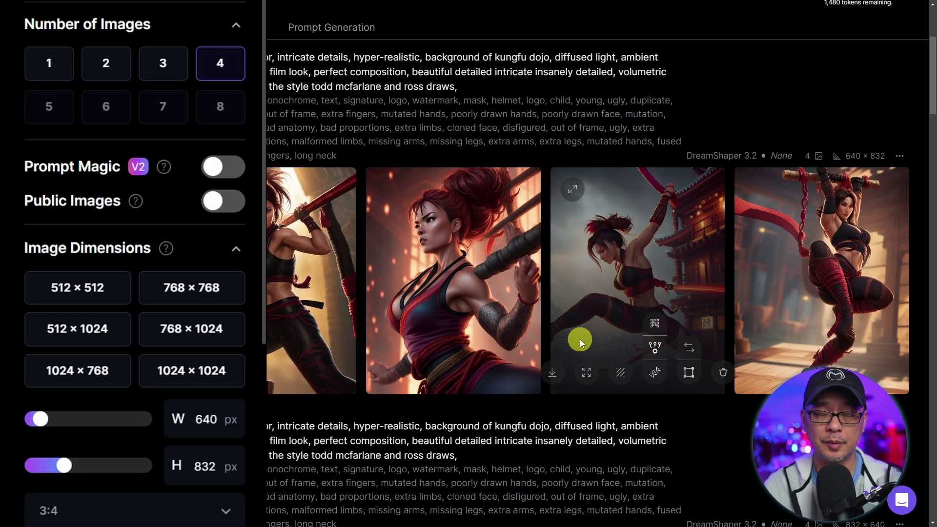
Turn on Prompt Magic at strength 0.3.
click(213, 166)
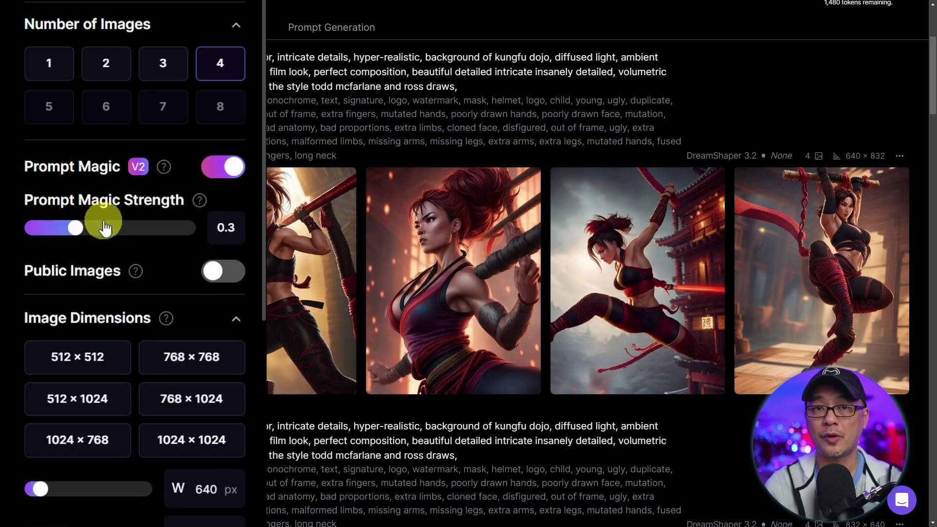
mouse_move(199, 203)
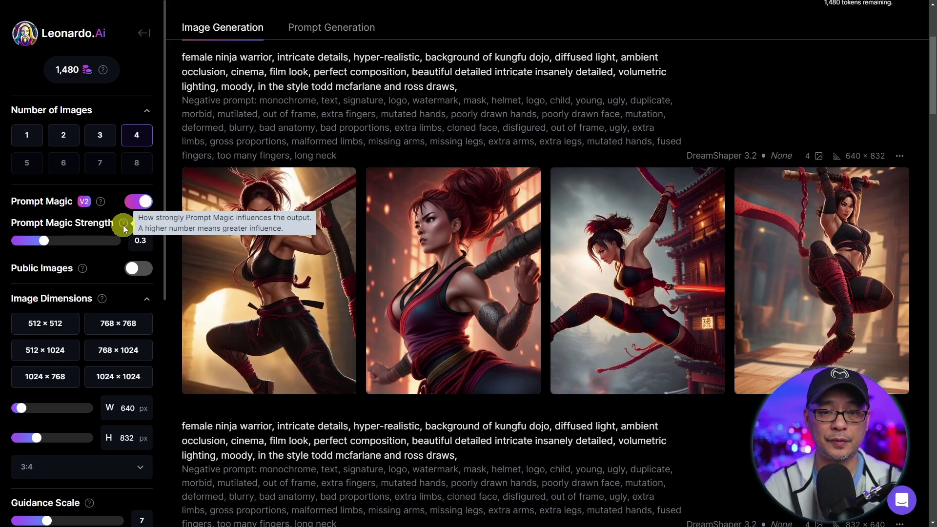
mouse_move(888, 275)
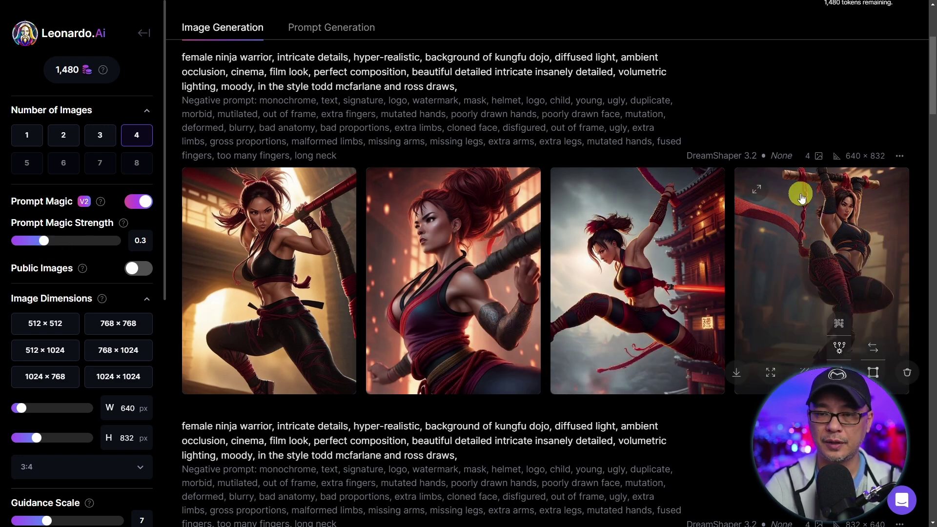
Generate a new batch of four ninja warrior images with Prompt Magic on.
scroll(801, 194, up, 4)
click(839, 170)
scroll(684, 266, down, 6)
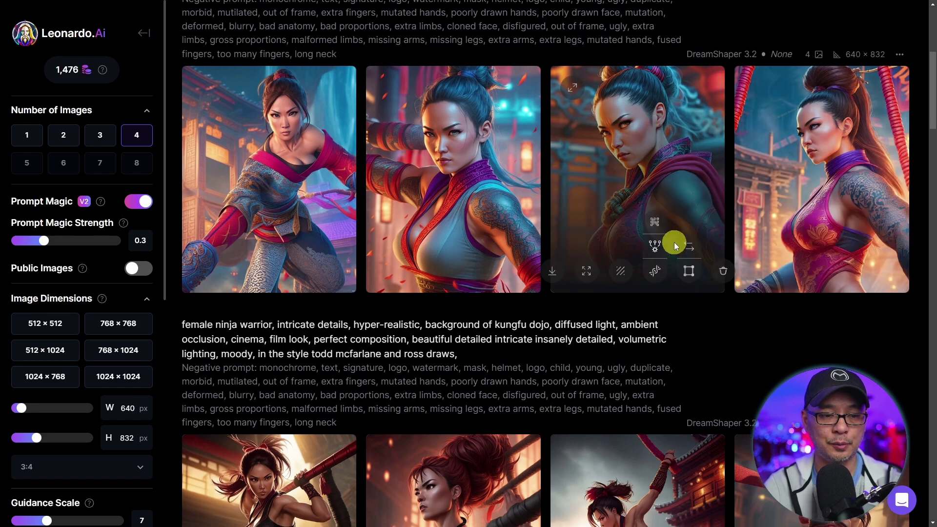
scroll(674, 242, down, 4)
click(311, 310)
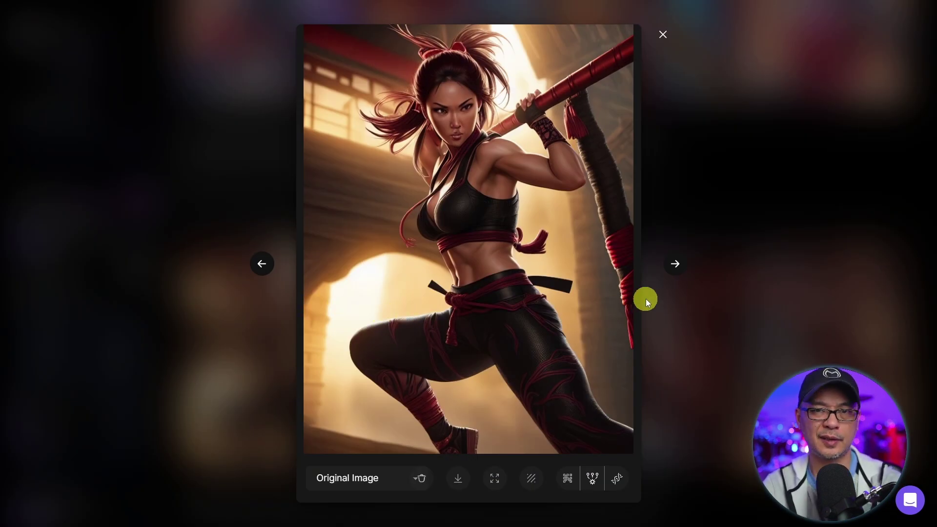
click(715, 259)
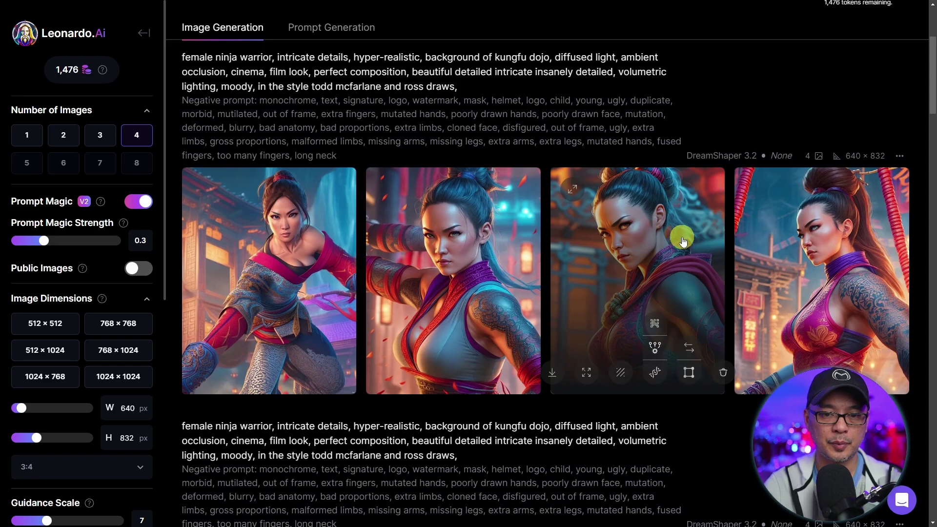
click(681, 236)
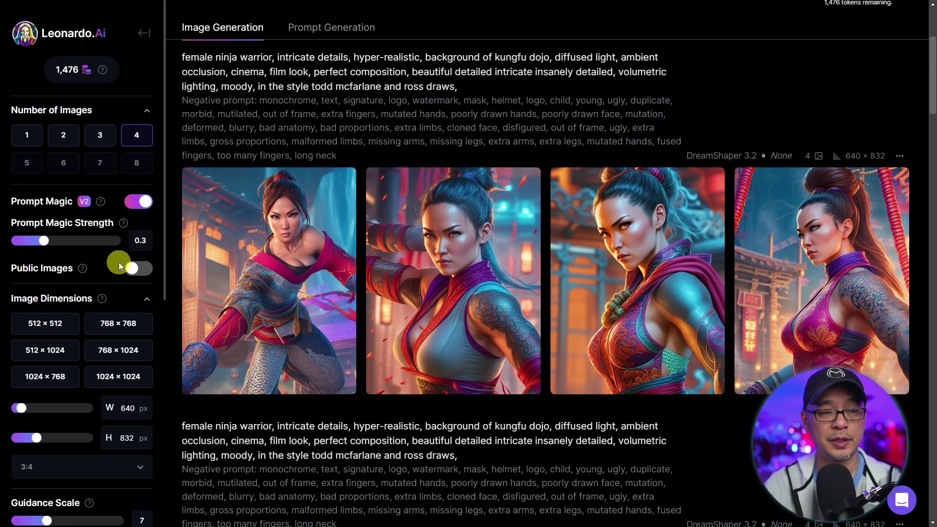
Raise Prompt Magic Strength to 0.8 and generate four new ninja images.
drag(44, 245, 100, 248)
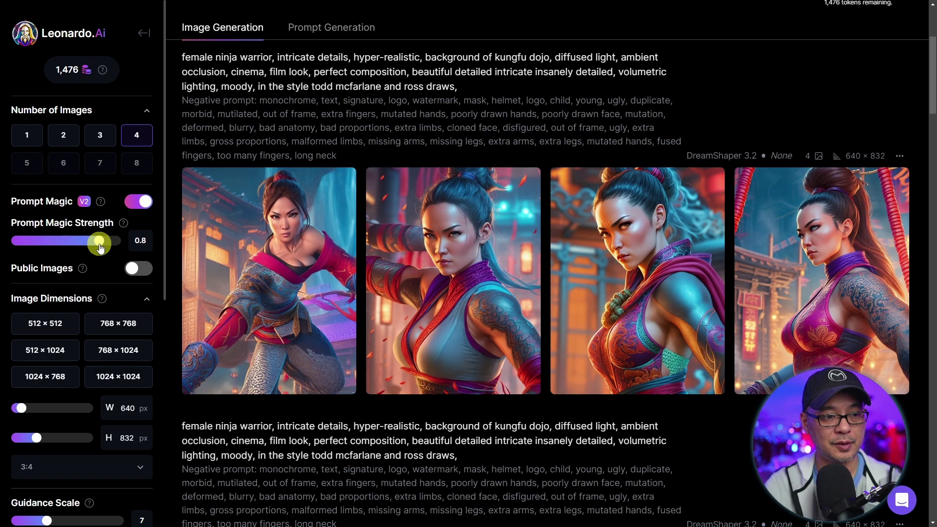
scroll(464, 313, up, 4)
click(860, 165)
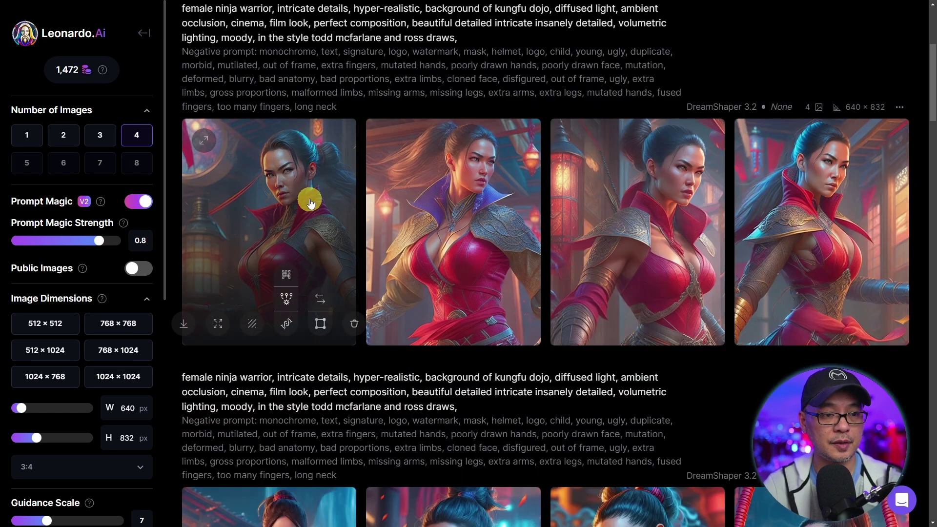
View the first new red-outfit ninja result full size, then close the viewer.
click(309, 198)
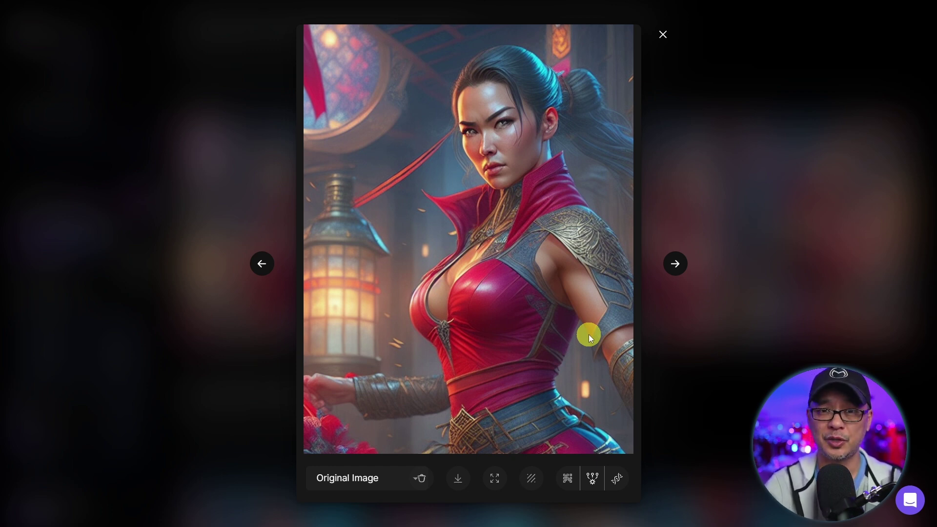
click(728, 361)
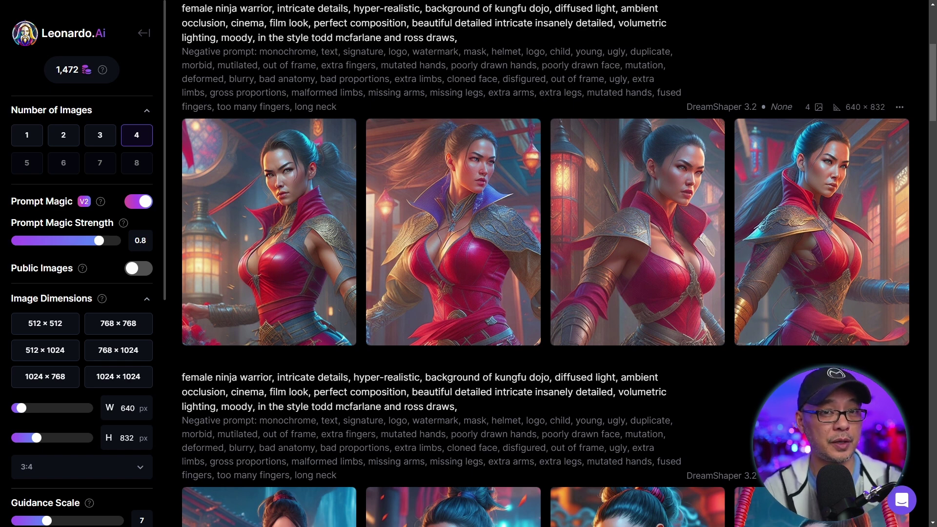
scroll(104, 193, down, 8)
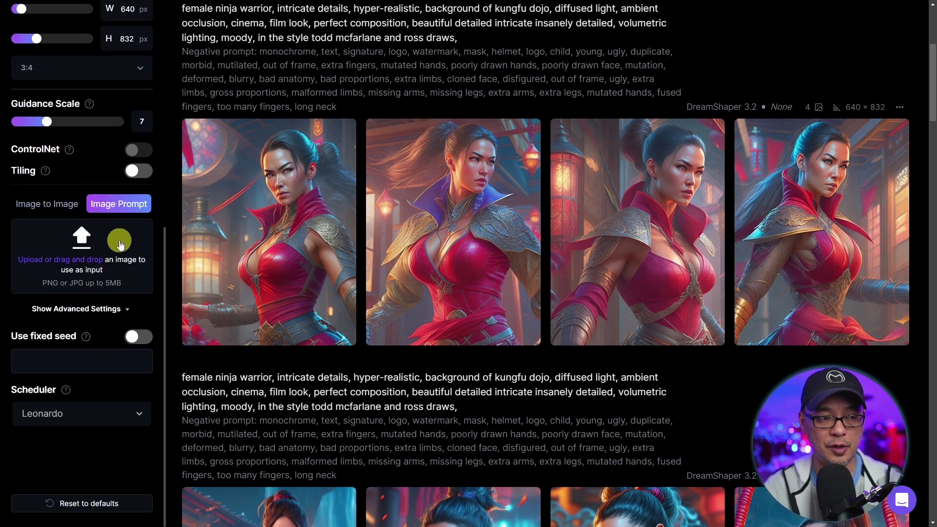
Upload the half-body photo as the Image Prompt.
click(70, 264)
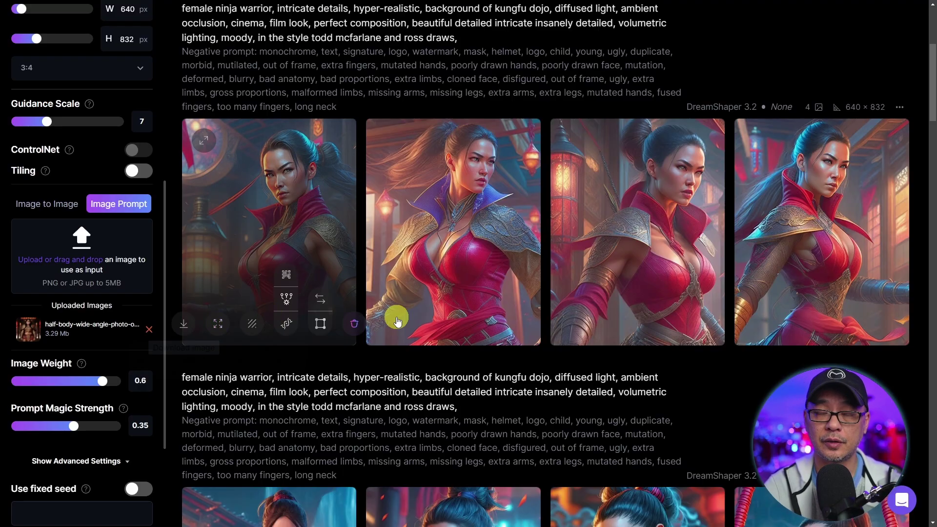
mouse_move(429, 324)
scroll(430, 325, up, 5)
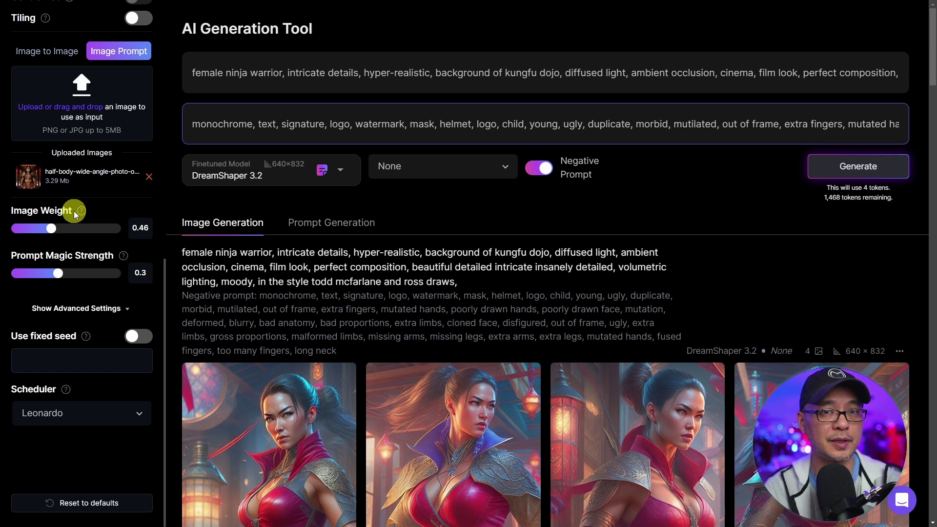
Set Image Weight to 0.53 and Prompt Magic Strength to 0.4, then generate.
drag(51, 228, 78, 232)
drag(58, 274, 87, 277)
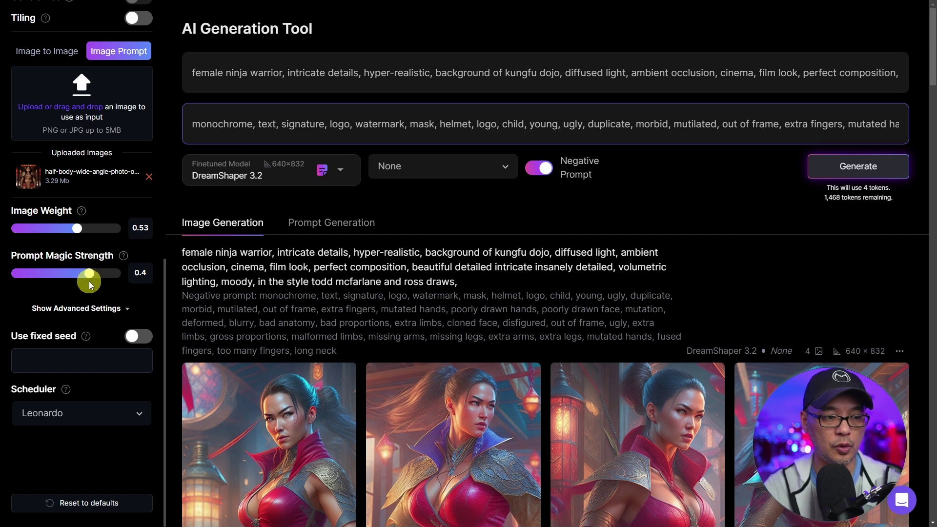
click(819, 170)
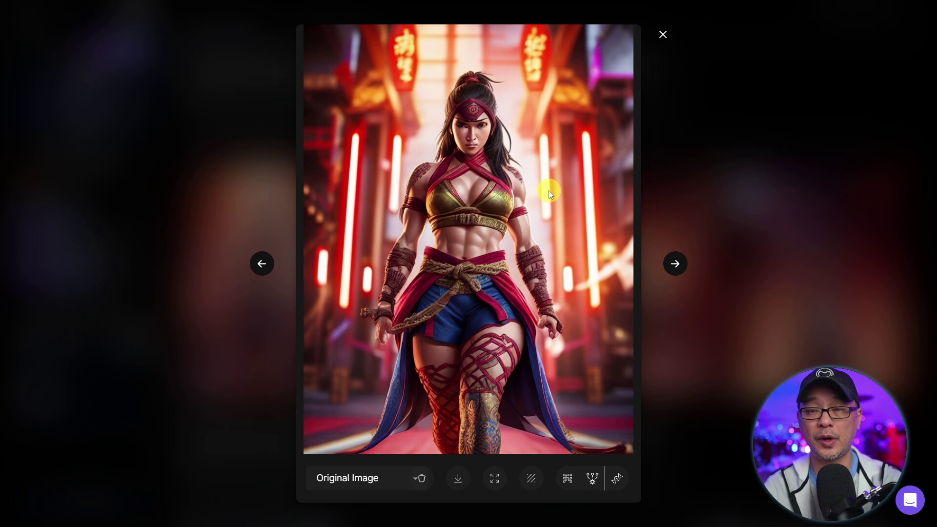
Step to the next ninja image, then view the fourth one full size and close it.
key(Right)
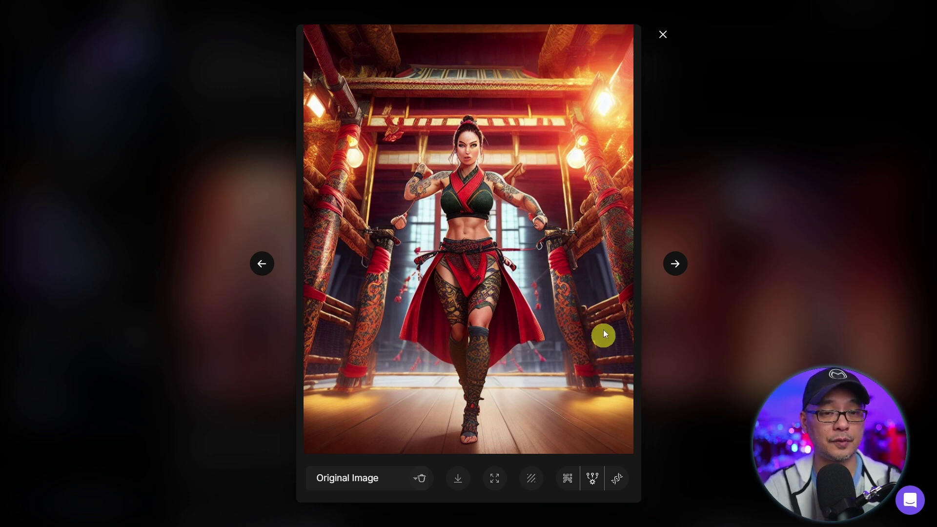
click(666, 39)
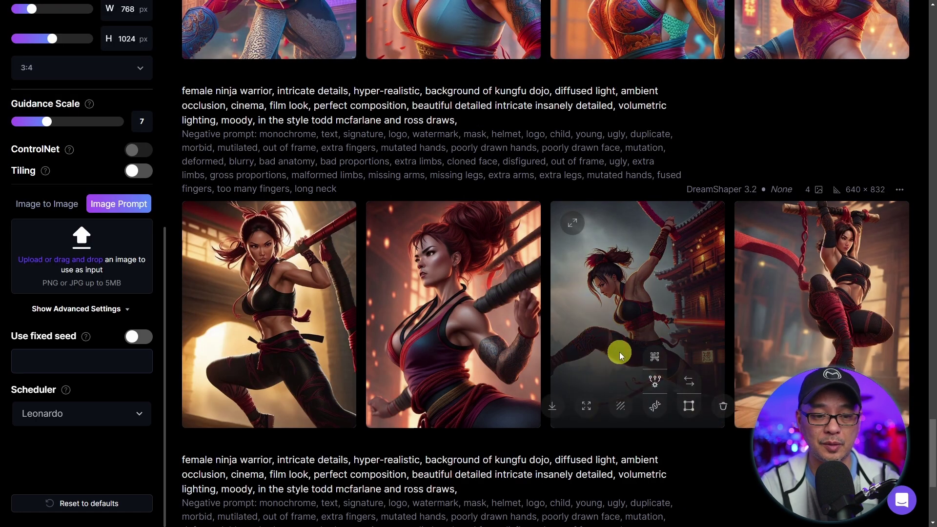
click(819, 271)
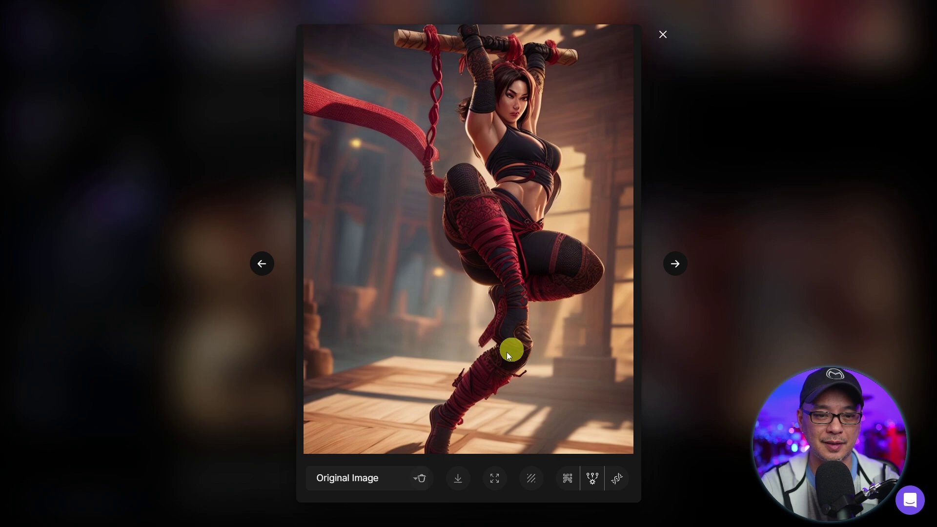
click(753, 184)
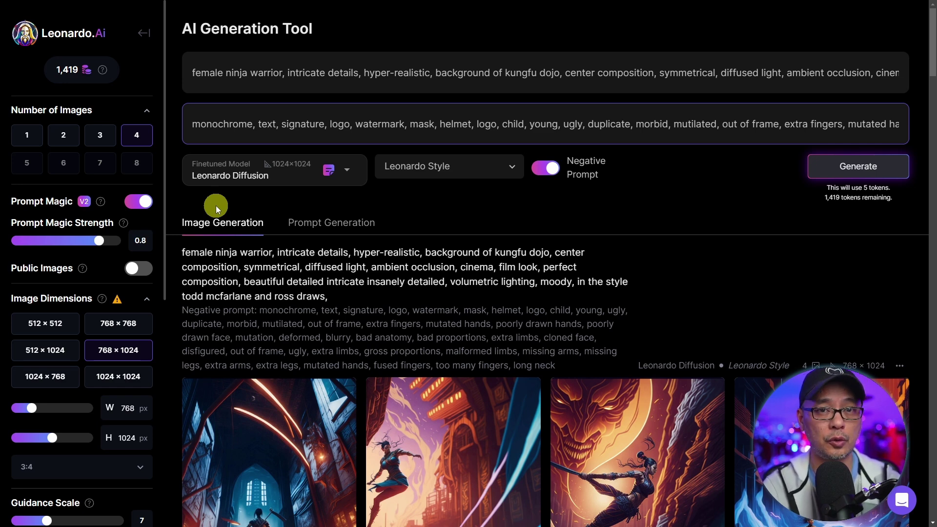
Turn Prompt Magic off and switch the model to DreamShaper 3.2.
click(138, 201)
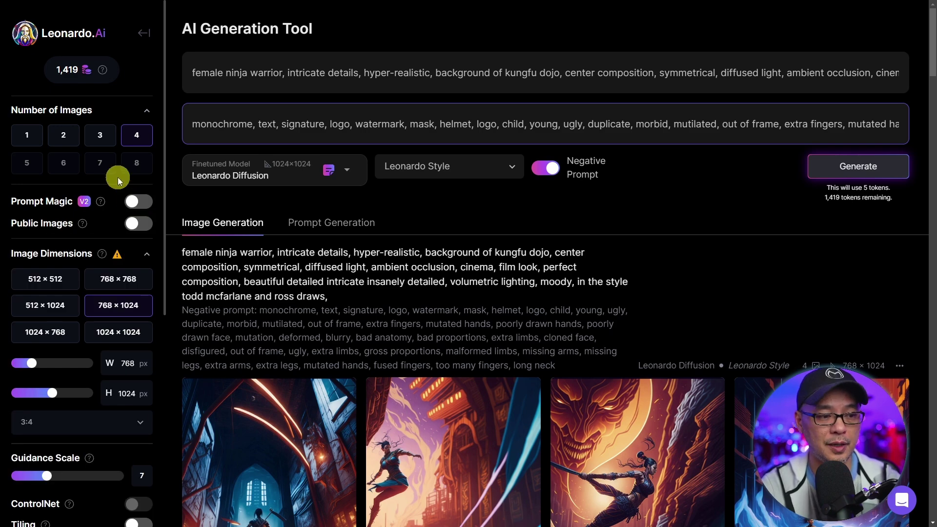
scroll(117, 178, down, 5)
scroll(110, 176, down, 2)
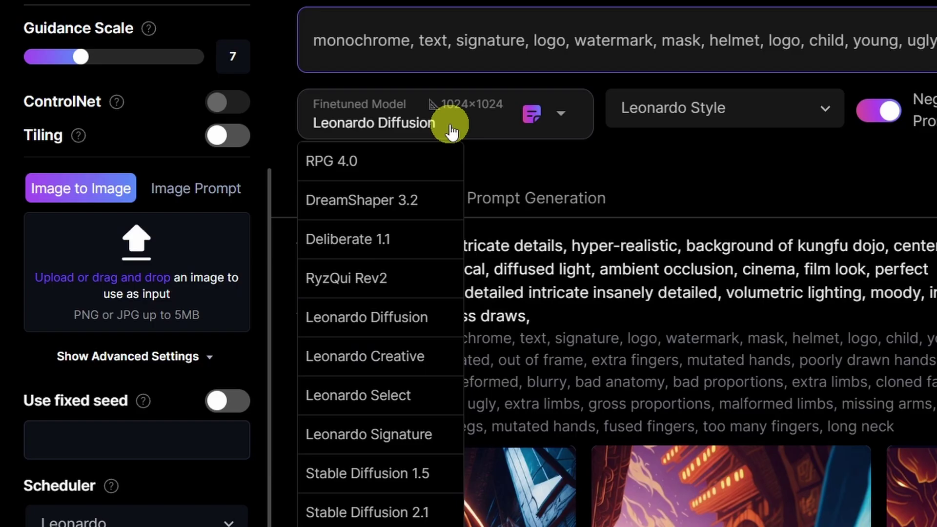
click(408, 199)
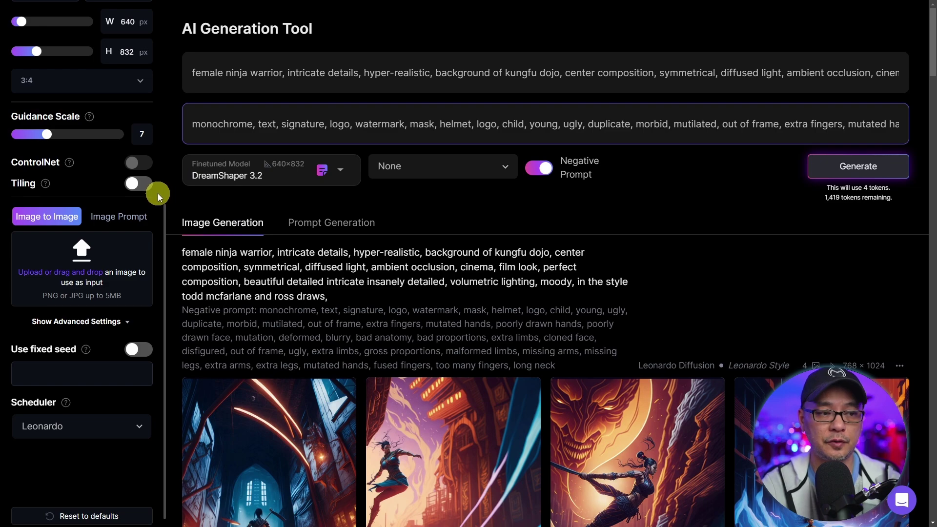
scroll(104, 213, up, 5)
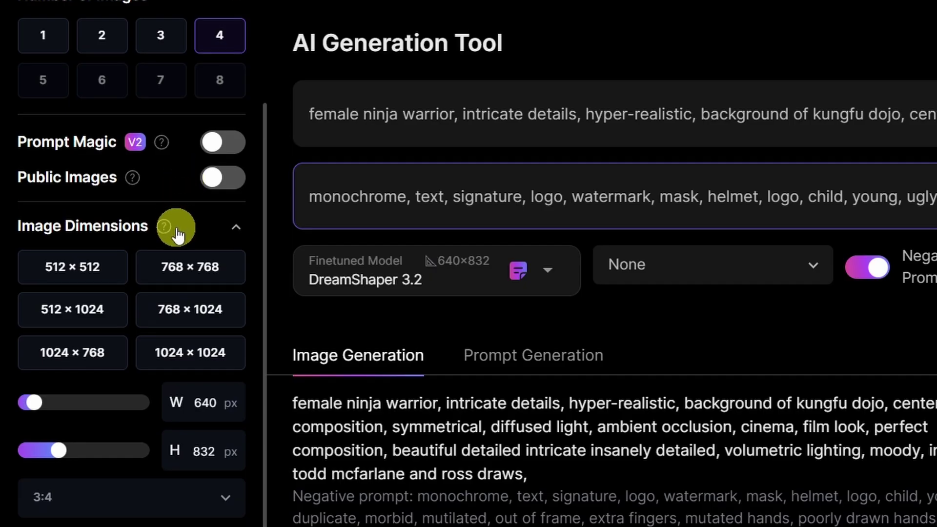
scroll(177, 234, down, 8)
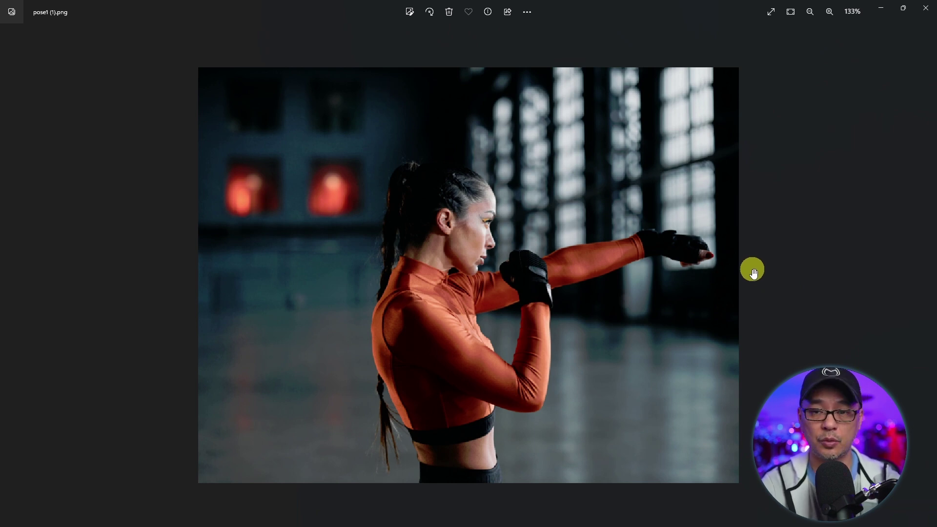
click(926, 8)
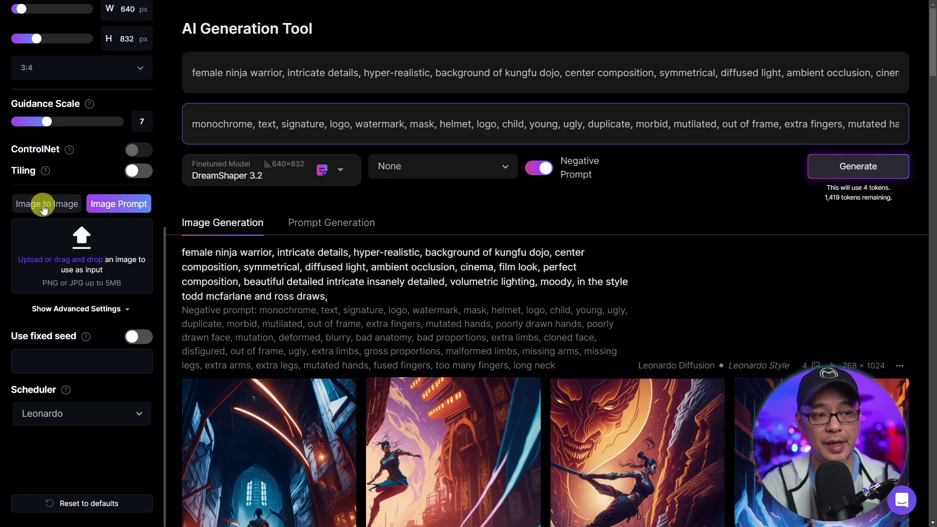
Load pose1 (1).png as the Image to Image source.
click(43, 206)
click(101, 256)
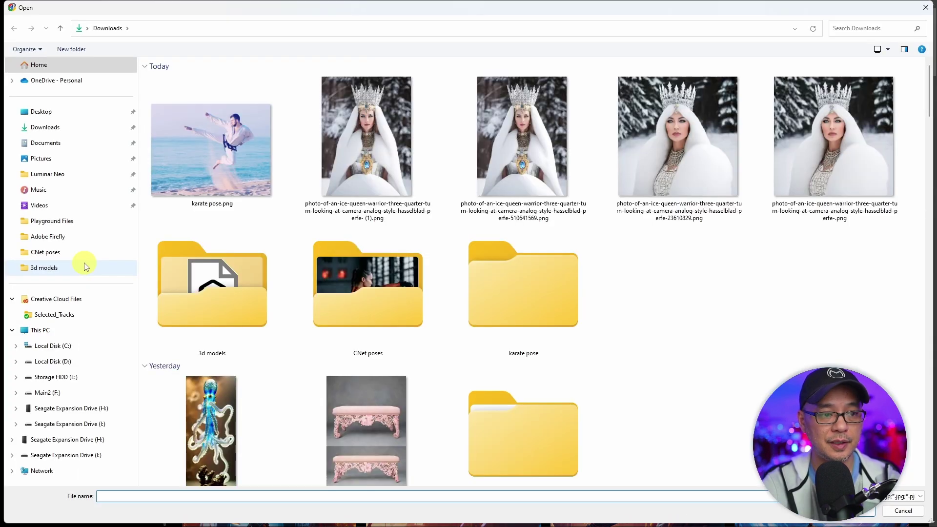
click(73, 252)
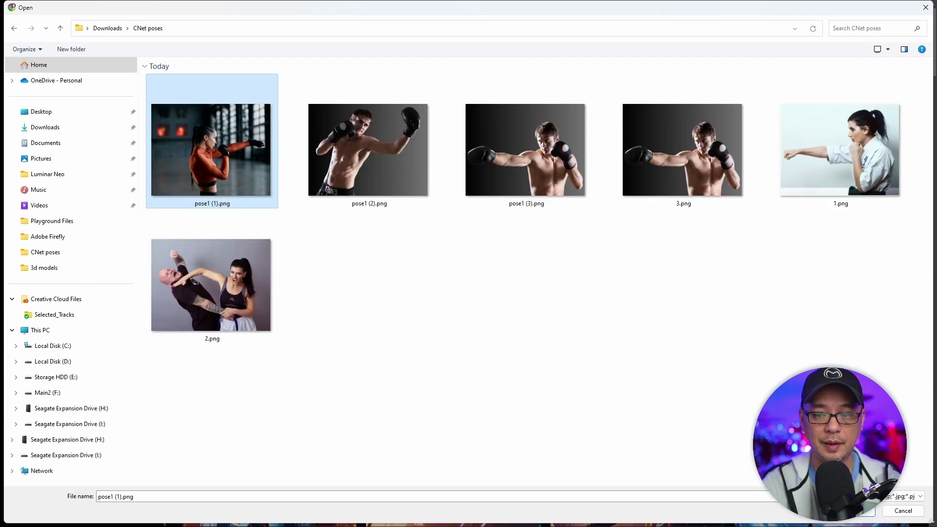
double_click(212, 150)
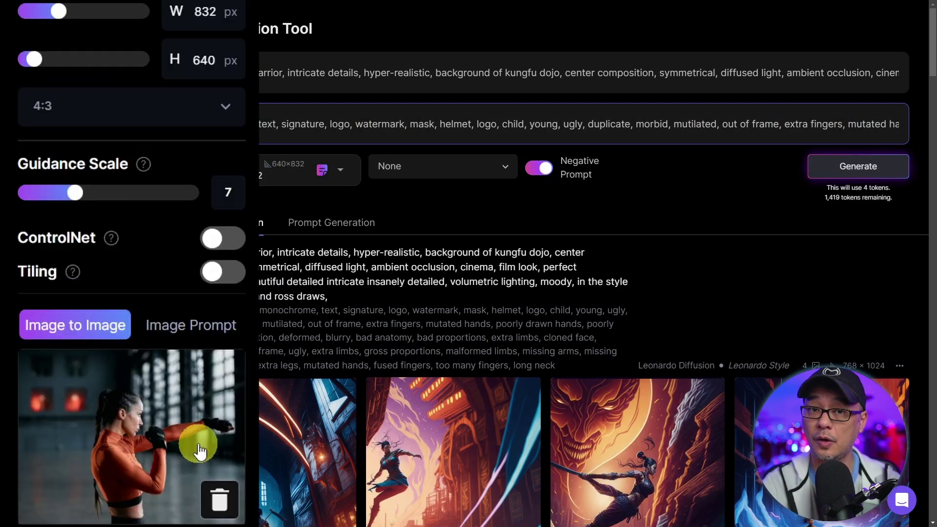
Enable ControlNet at weight 1 and change its mode from Pose to Image to Edge to Image.
scroll(117, 383, up, 6)
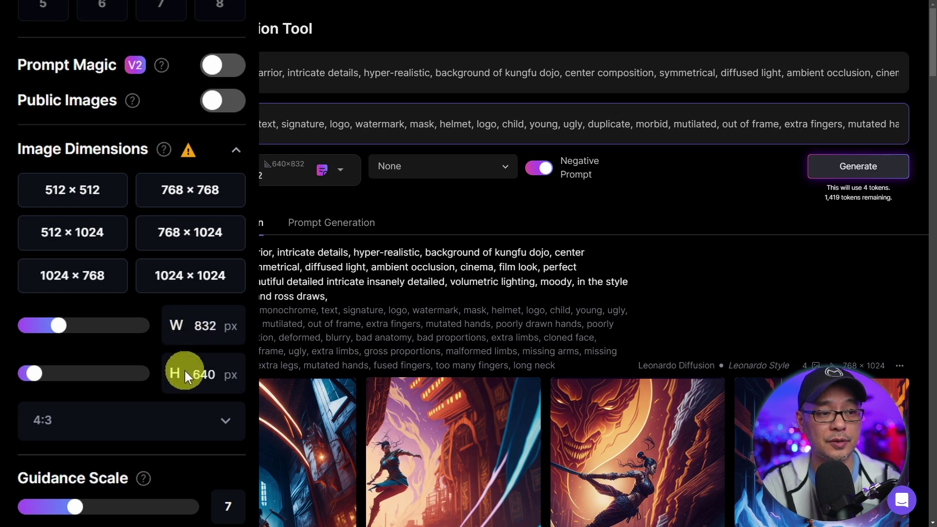
scroll(183, 369, down, 8)
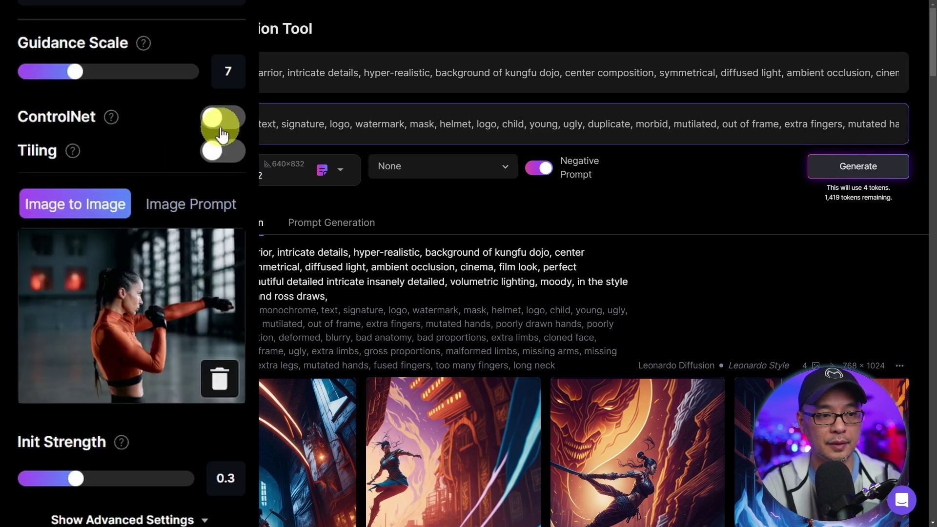
click(222, 117)
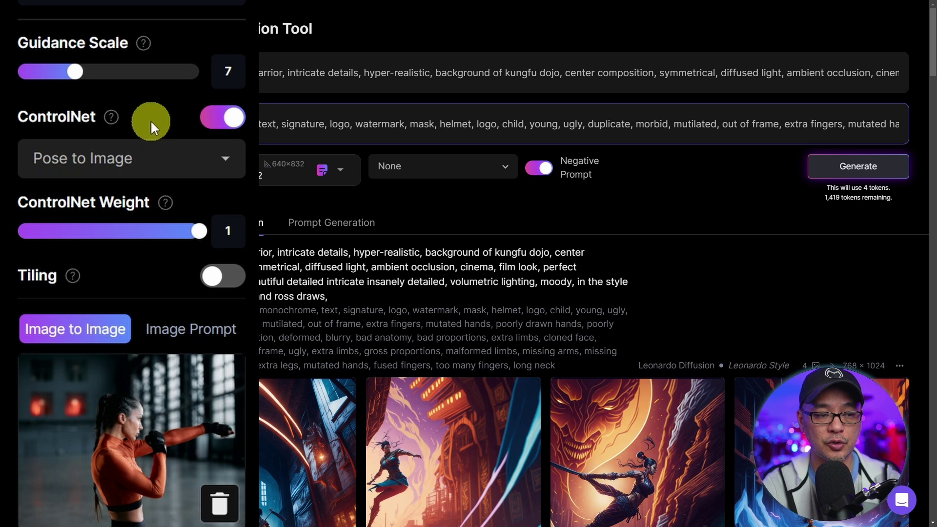
mouse_move(167, 206)
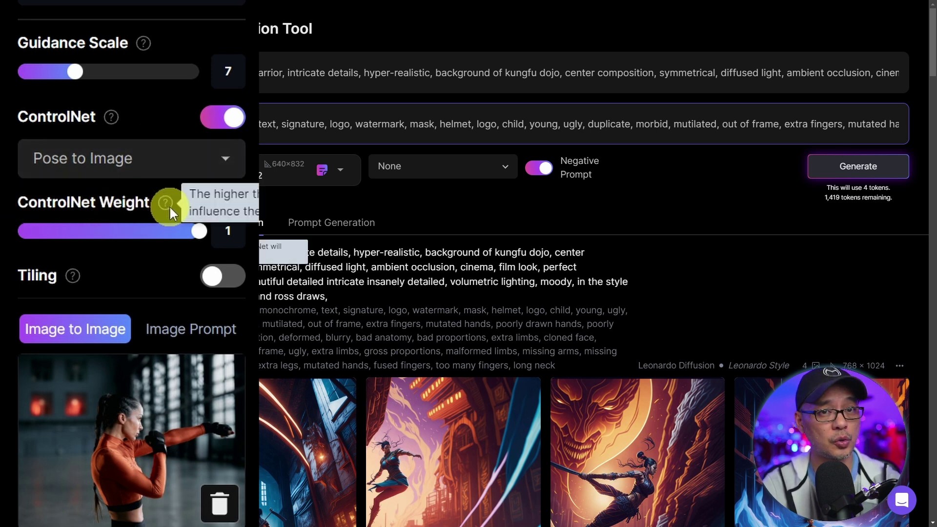
click(189, 161)
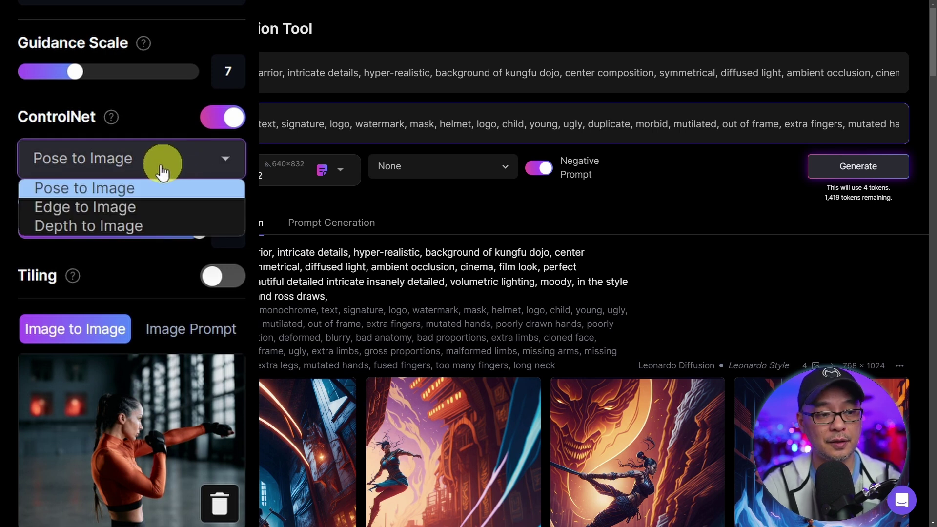
click(119, 207)
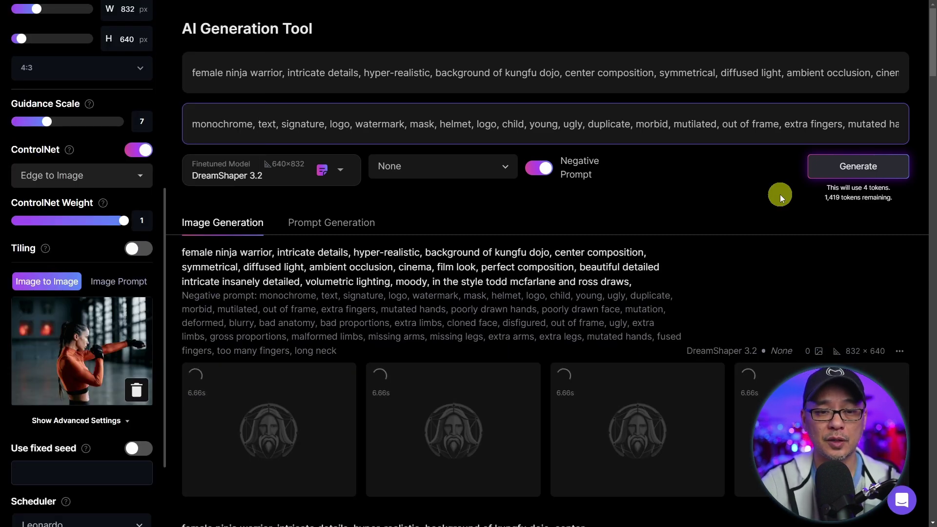
Open the third of the four 832 × 640 Edge to Image ninja results full size.
scroll(736, 435, down, 3)
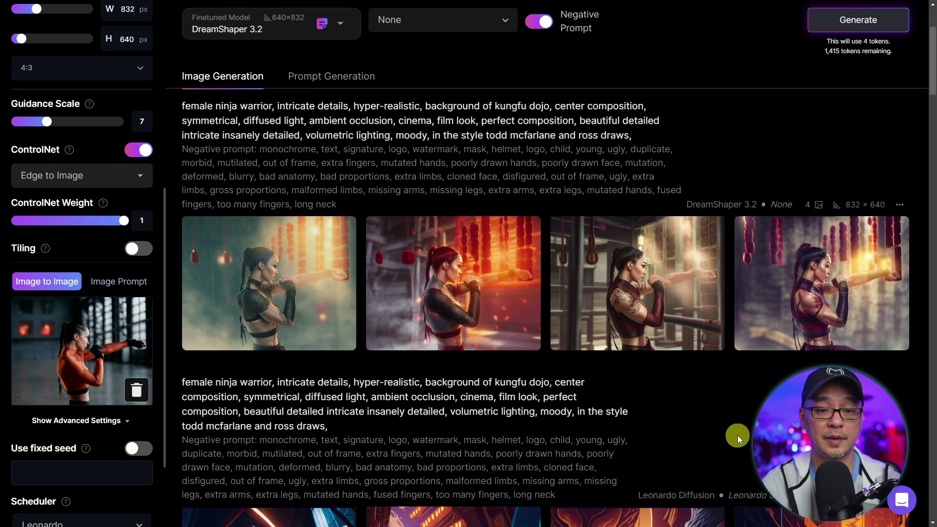
click(677, 250)
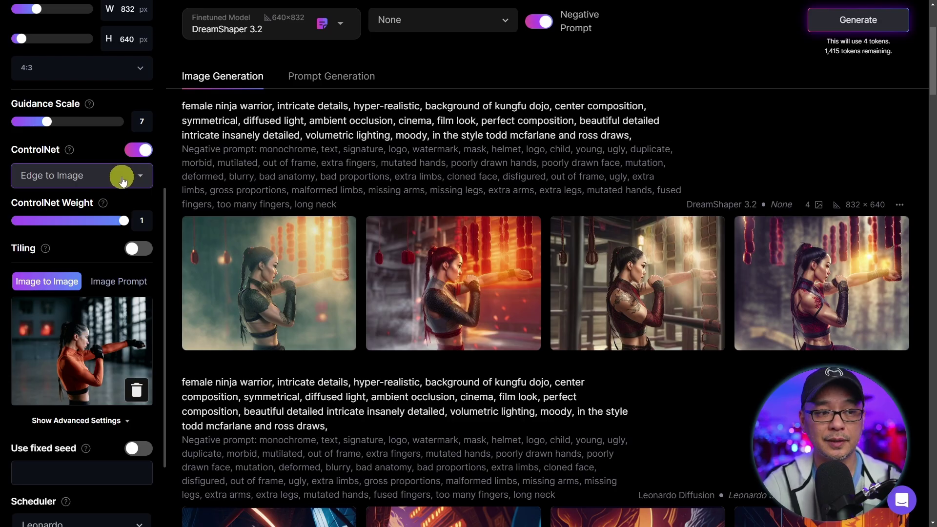
Switch ControlNet to Depth to Image and generate a new batch of fighter images.
click(122, 178)
click(95, 214)
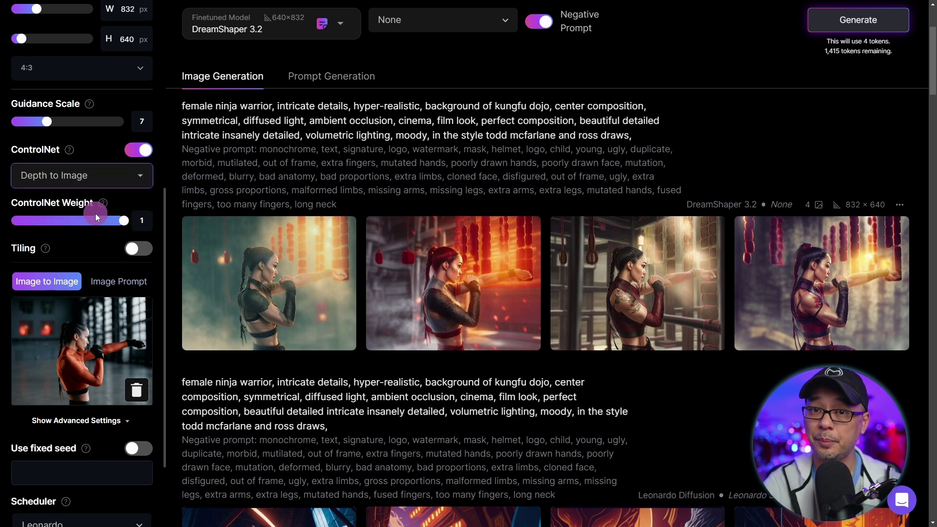
mouse_move(472, 251)
click(835, 21)
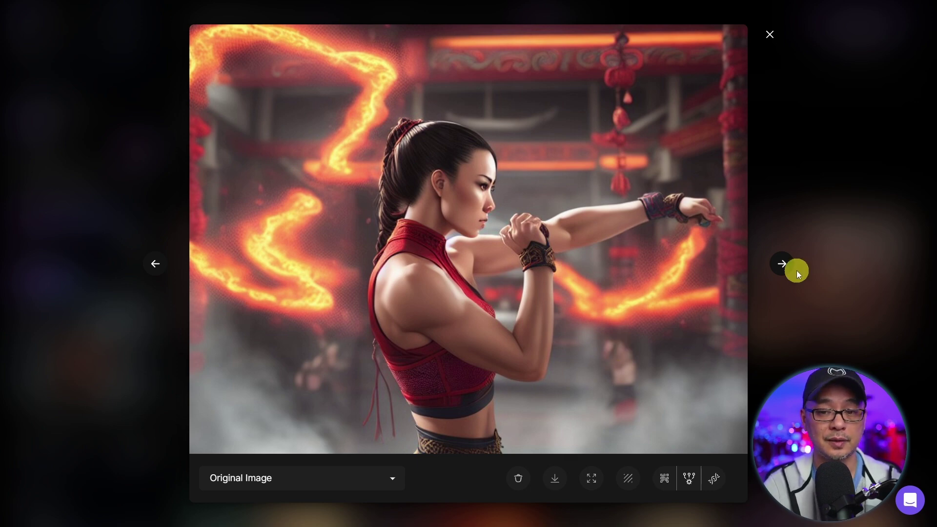
Step through the depth-guided fighter results one by one in the lightbox viewer.
click(783, 266)
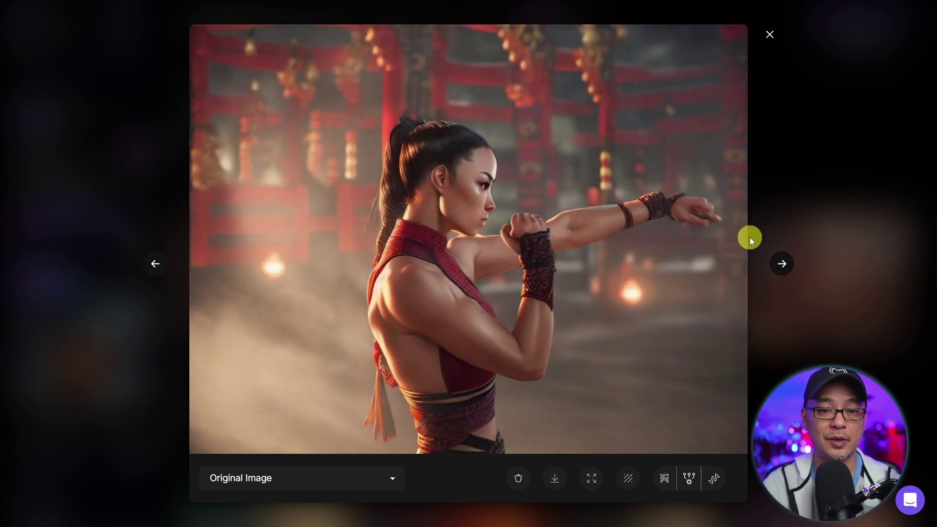
click(788, 264)
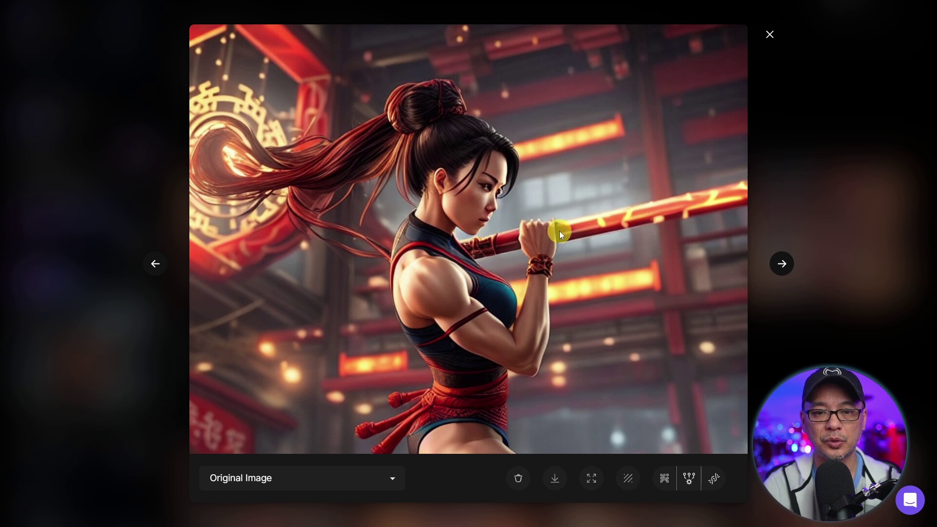
click(786, 265)
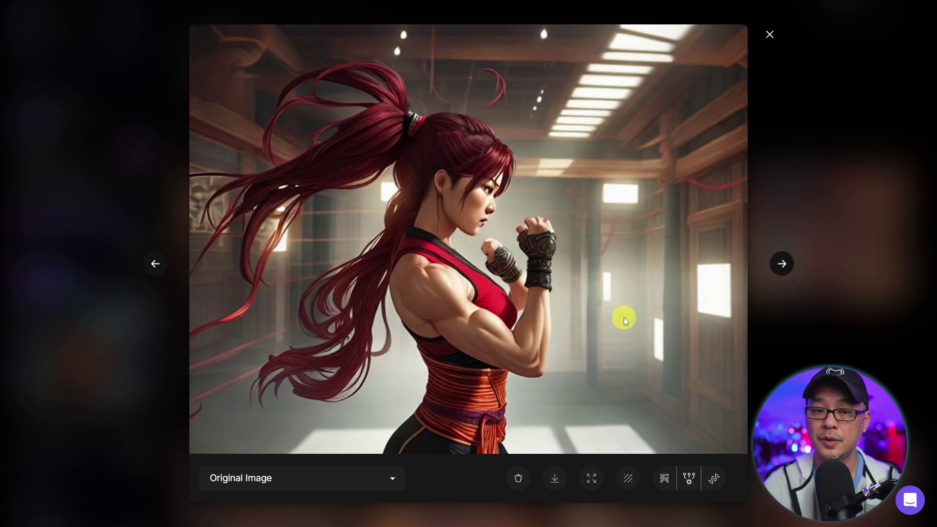
click(782, 265)
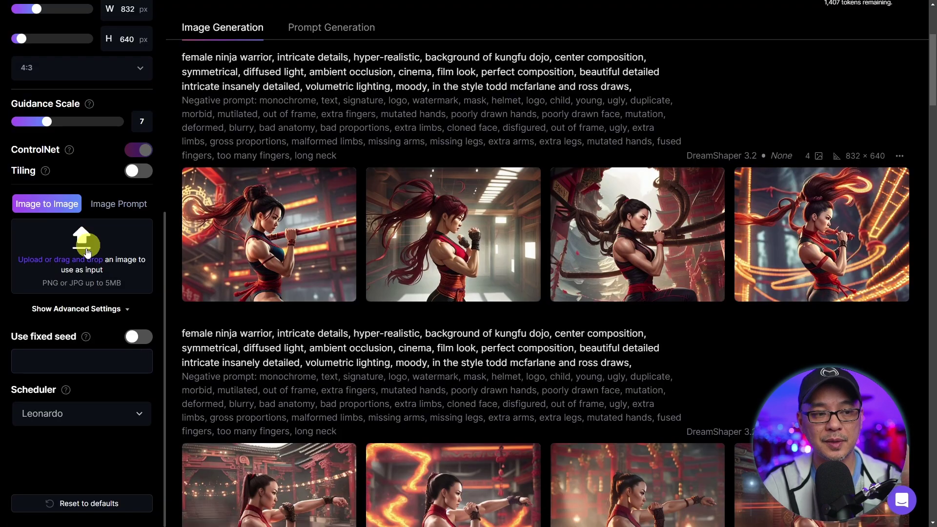
Upload pose1 (3).png from the CNet poses folder as the Image to Image reference.
click(77, 261)
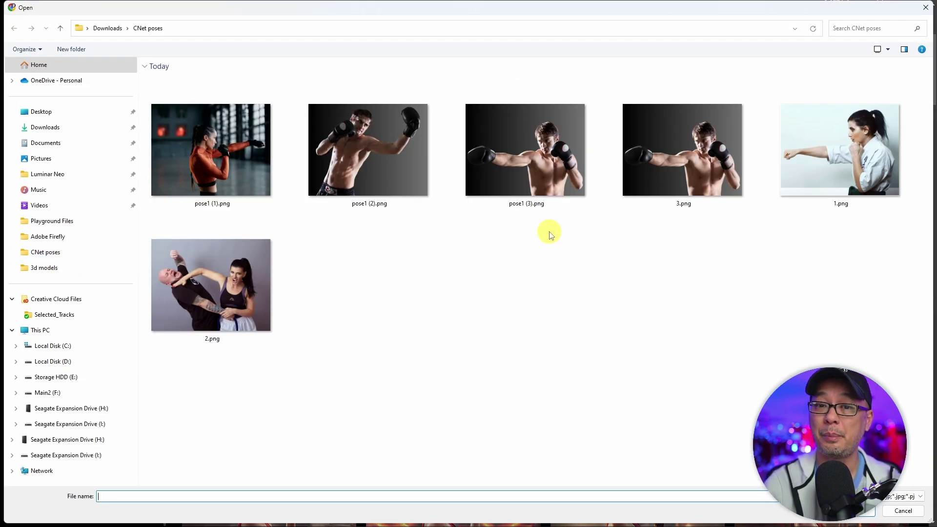
click(566, 154)
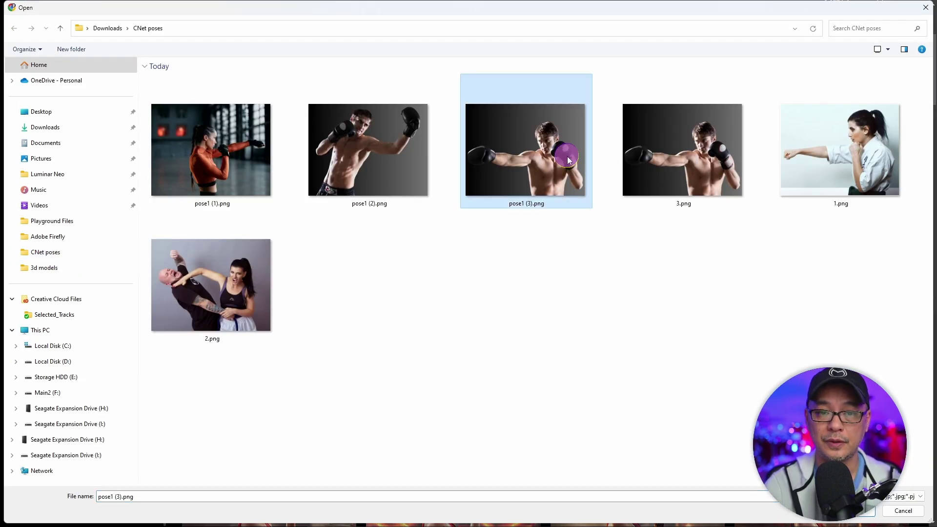
click(847, 518)
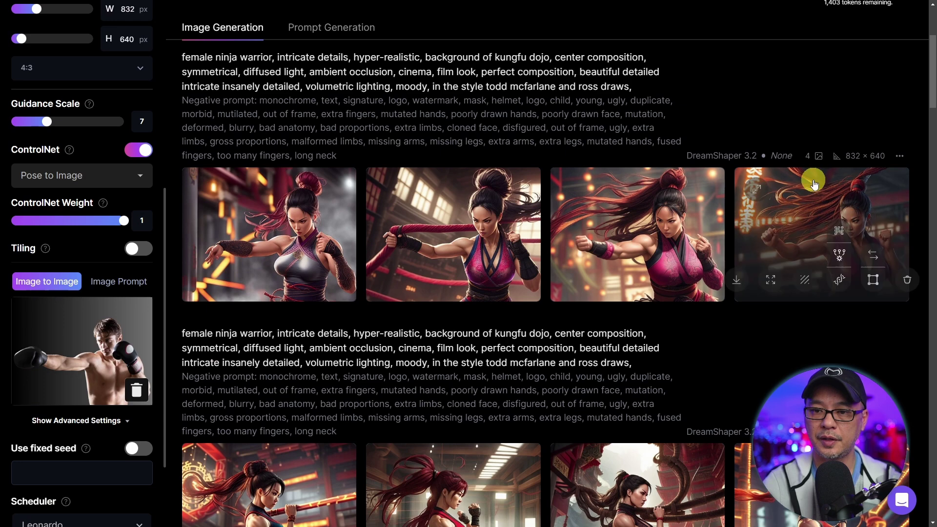
Enlarge and browse the boxer-pose ninja results, keeping ControlNet on Pose to Image.
click(812, 185)
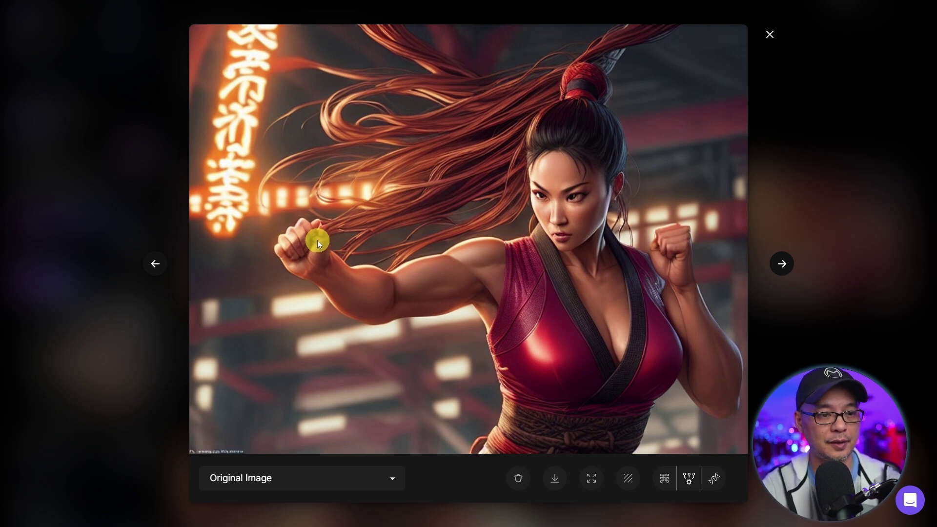
key(Right)
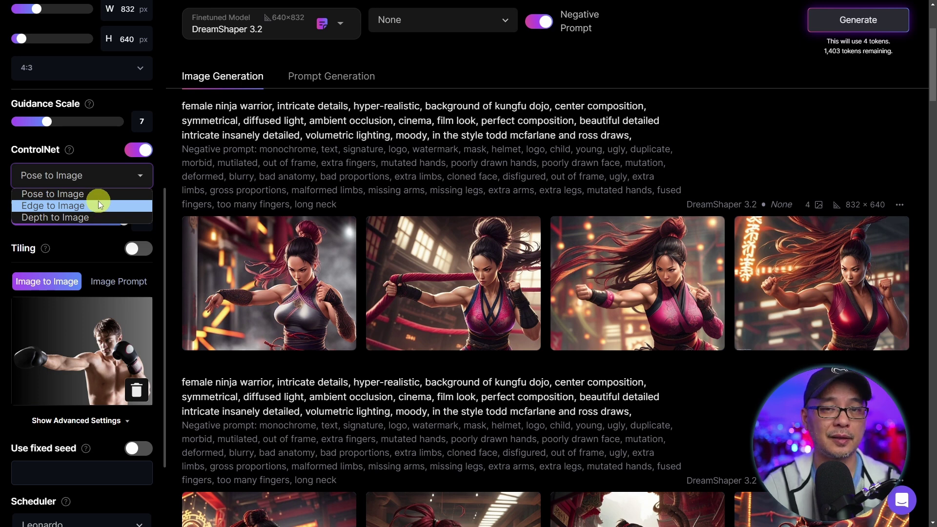
click(668, 140)
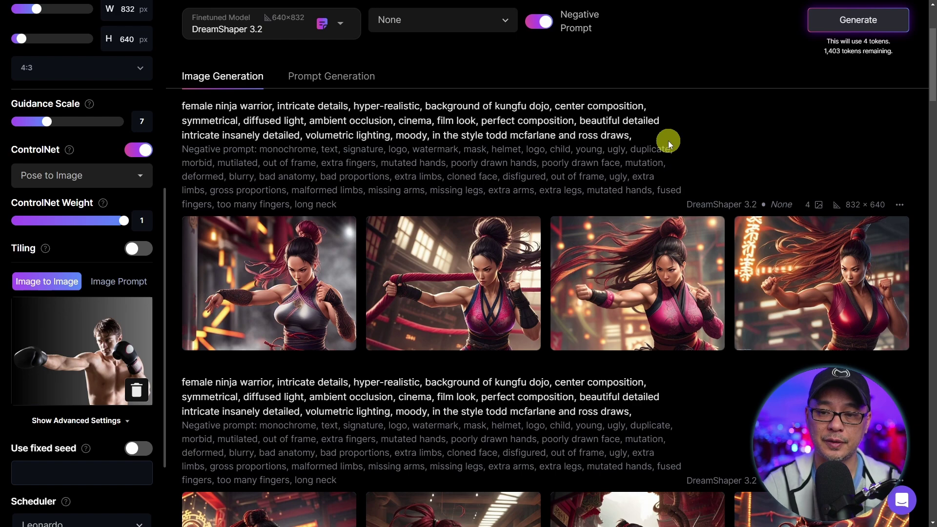
mouse_move(814, 278)
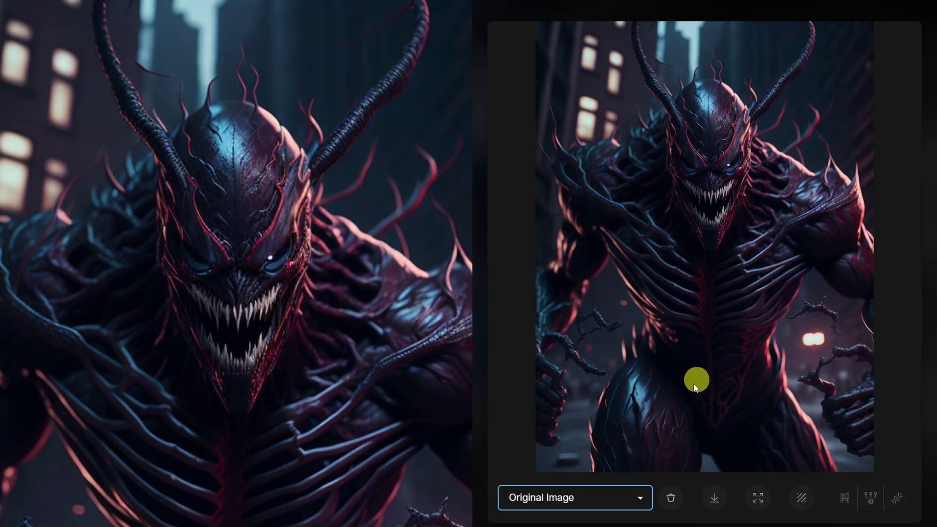
Switch the creature image between its Alternate Upscaled, Upscaled and HD Upscaled versions.
click(627, 497)
click(802, 190)
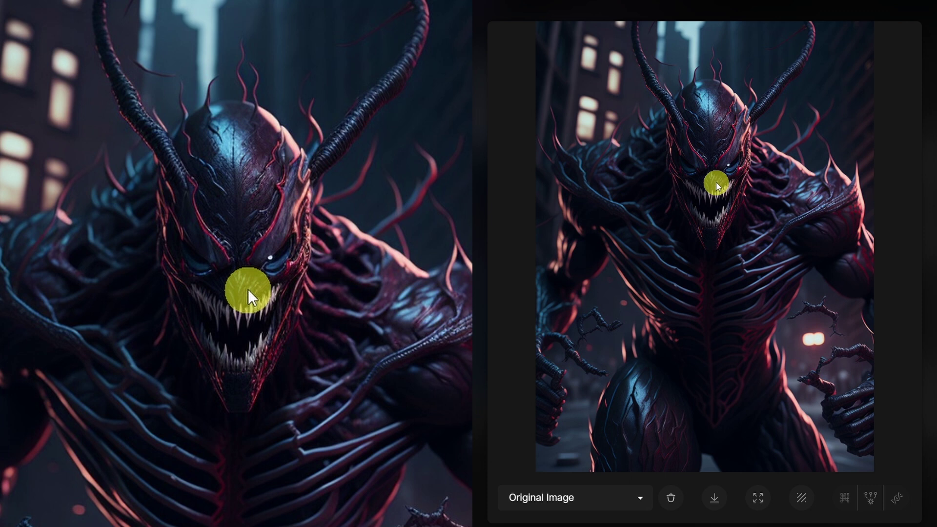
click(607, 498)
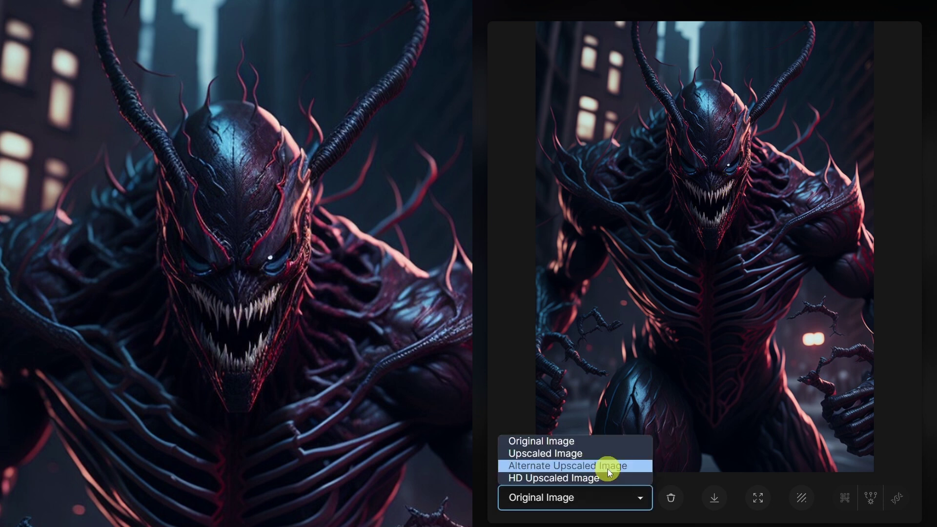
click(607, 468)
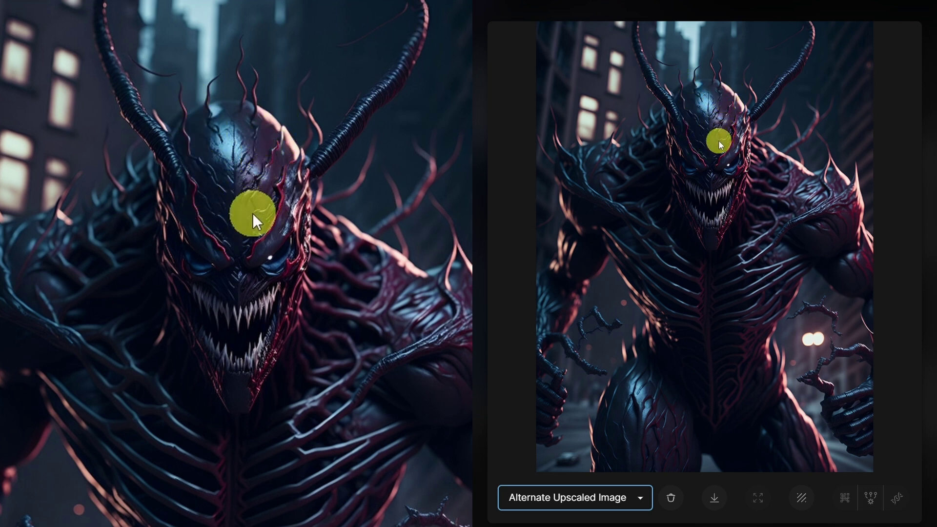
key(Up)
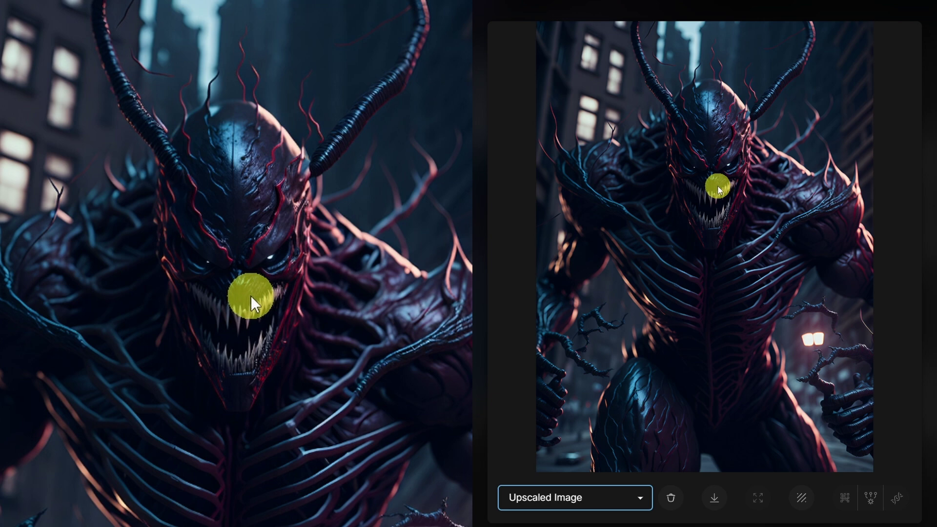
key(Up)
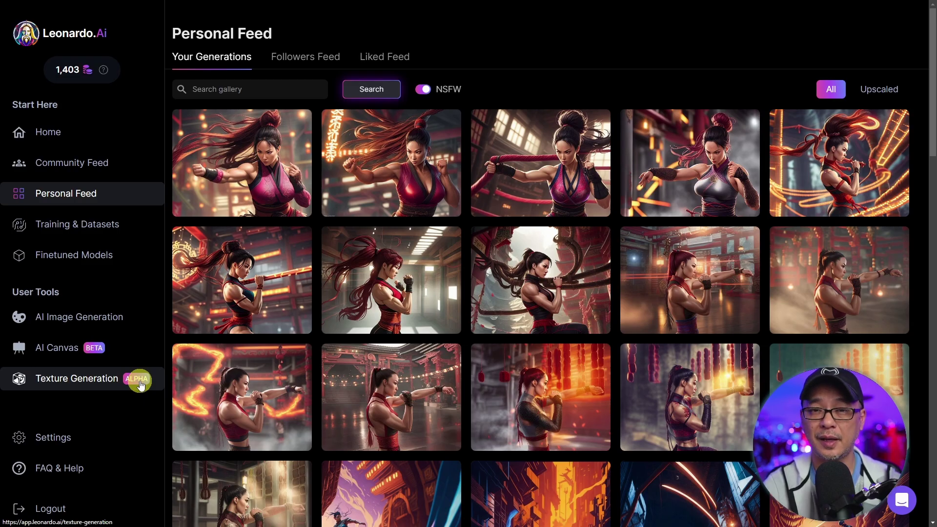
Open the Test egg model in 3D Texture Generation and orbit it to its other side.
click(140, 385)
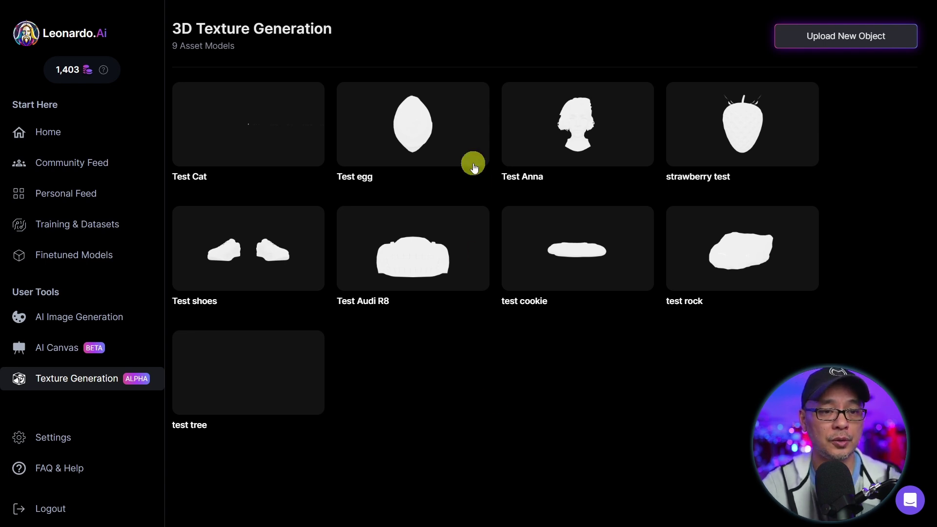
click(422, 130)
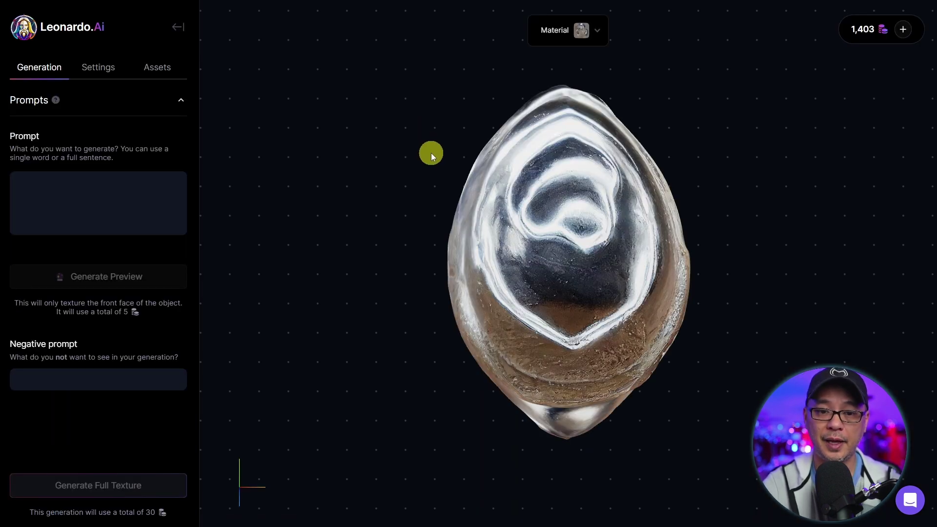
click(546, 274)
drag(546, 273, 493, 226)
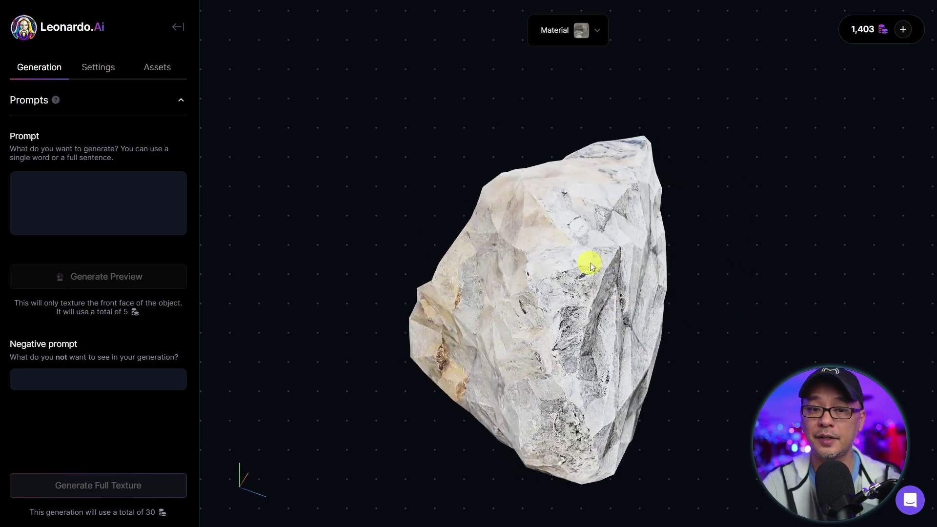
Orbit the textured rock and shoe models to view their heels, fronts and faceted sides.
drag(590, 261, 713, 236)
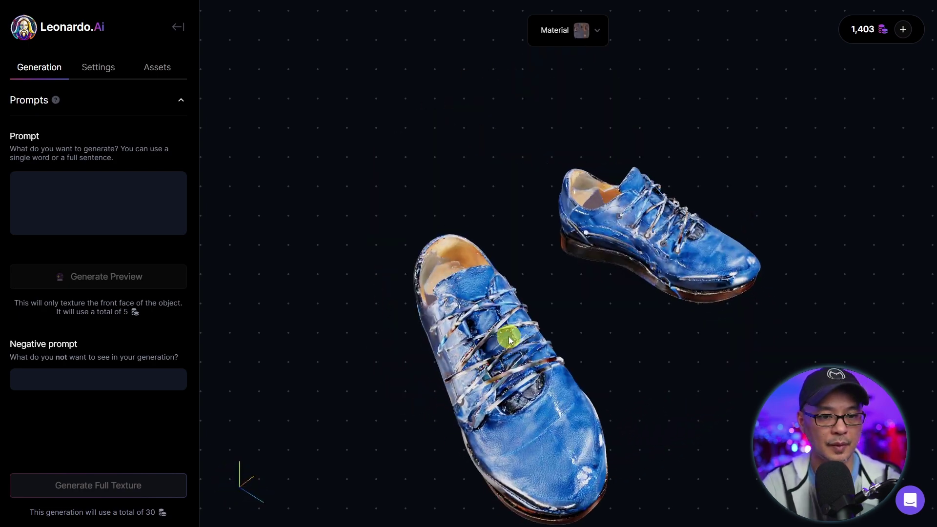
drag(509, 339, 535, 313)
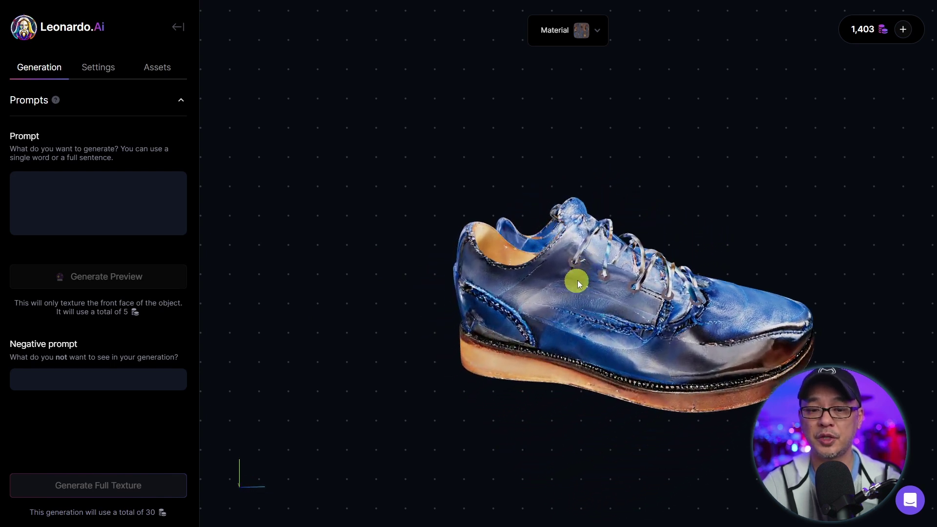
drag(577, 278, 549, 268)
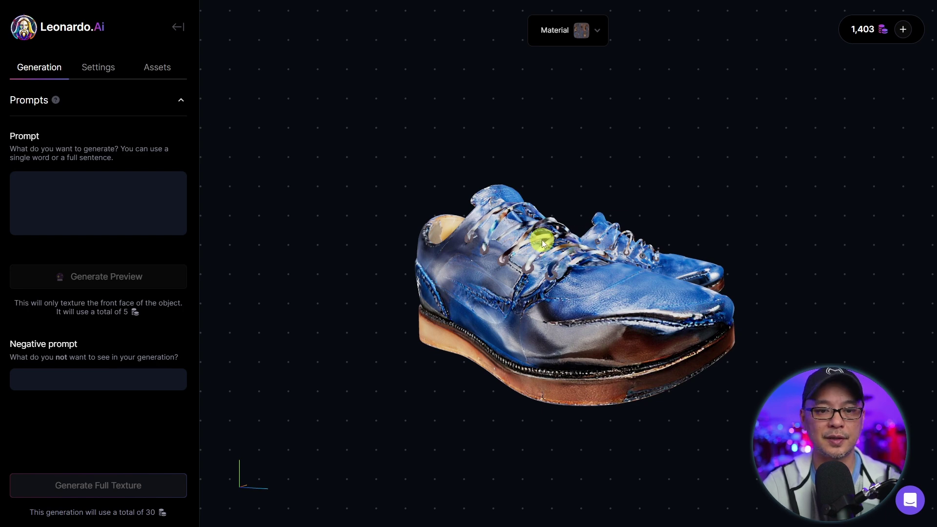
drag(619, 305, 494, 309)
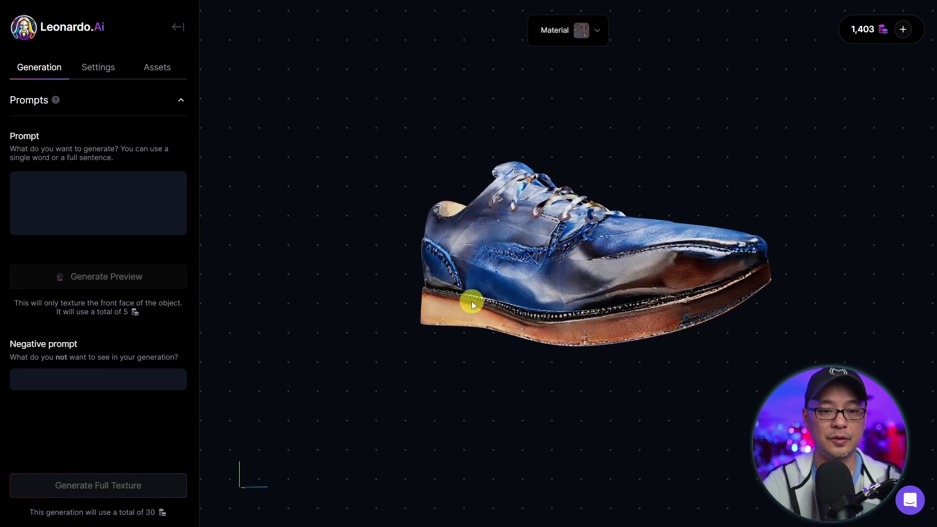
drag(673, 262, 529, 299)
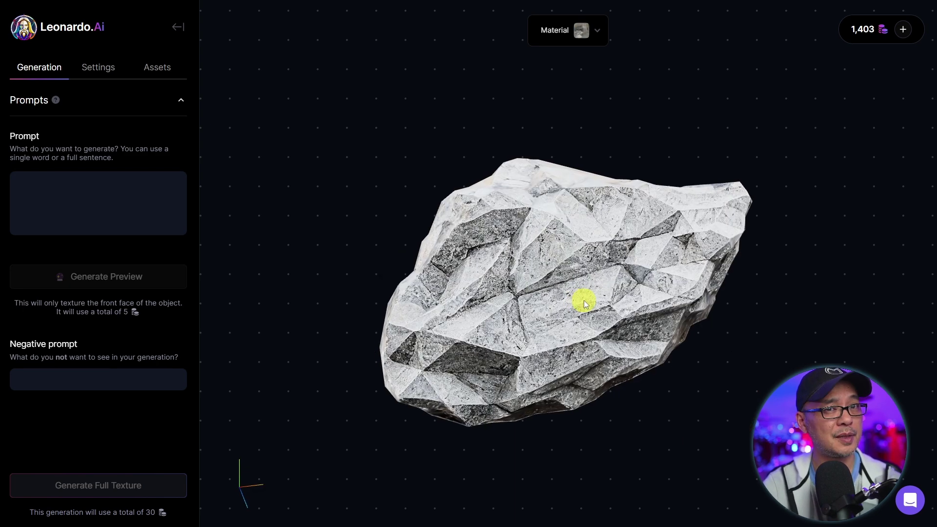
drag(583, 299, 741, 295)
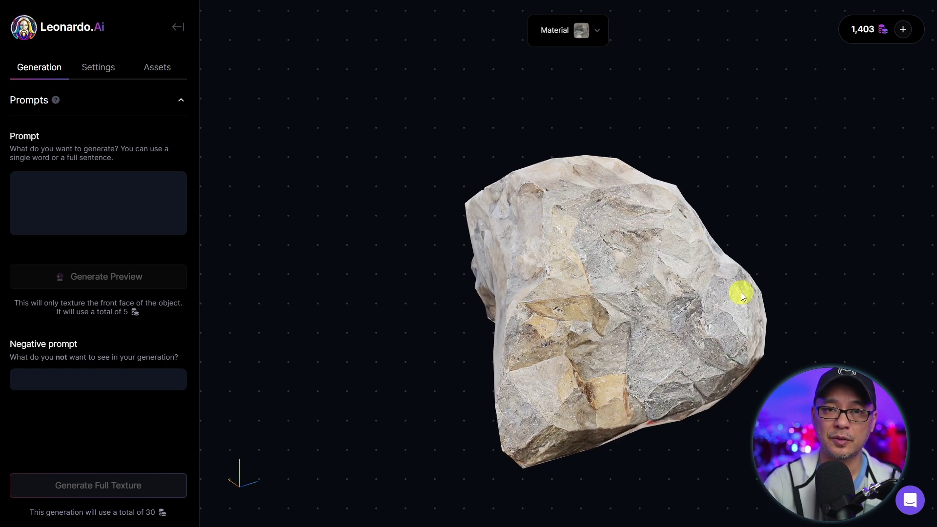
drag(717, 303, 601, 296)
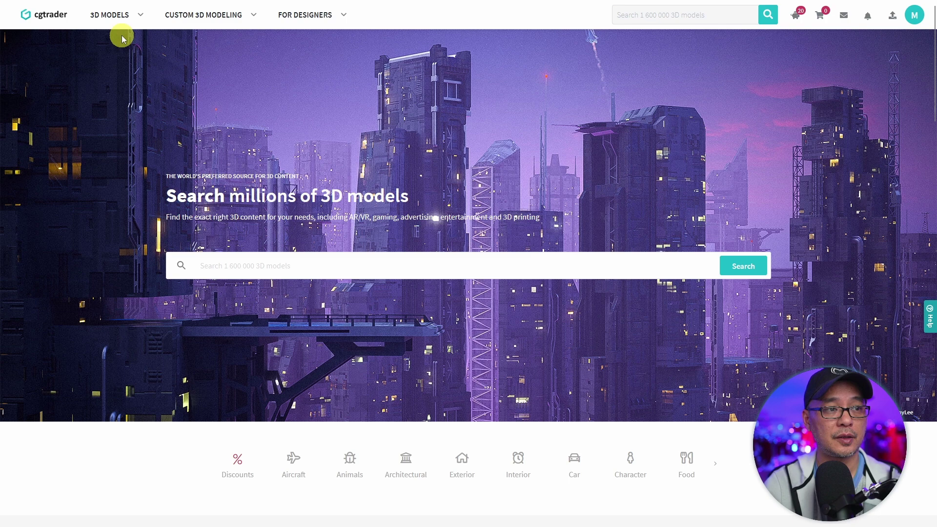
Open the free 3D models listing filtered to OBJ (.obj .mtl) format.
mouse_move(78, 29)
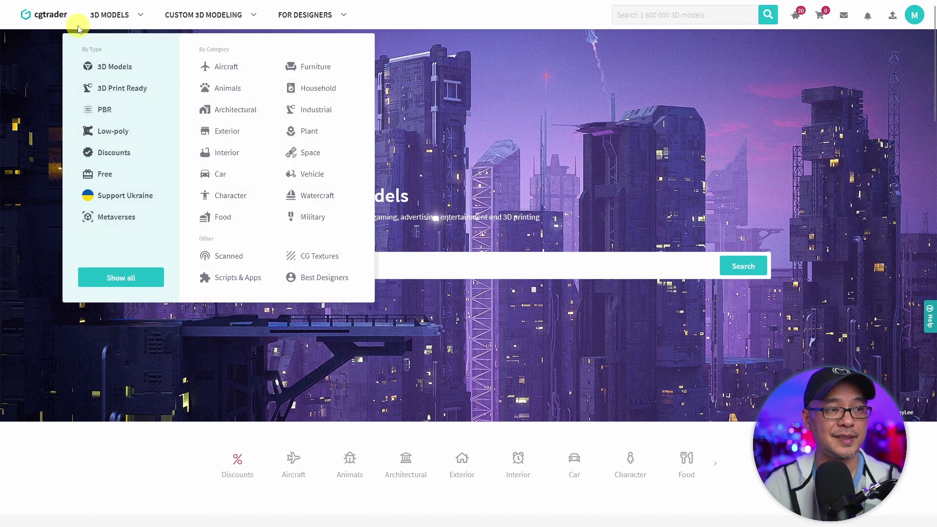
click(104, 174)
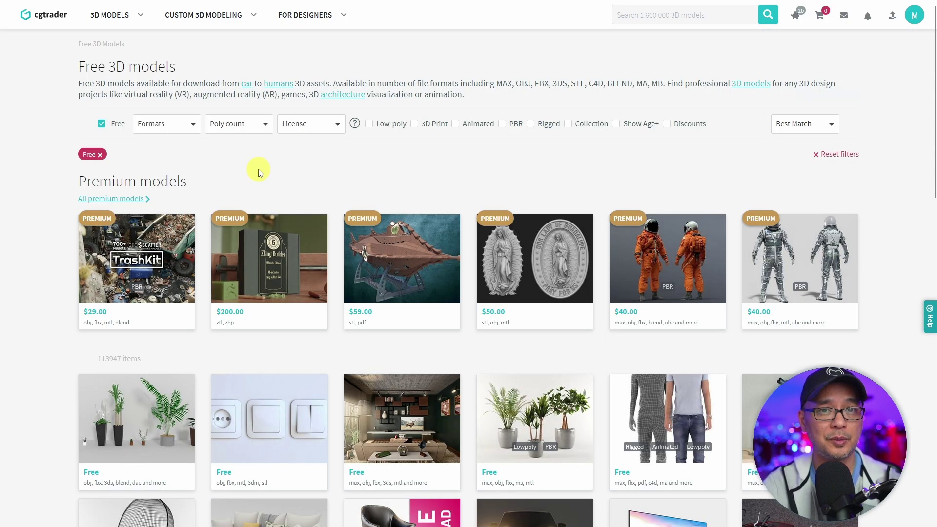
click(194, 126)
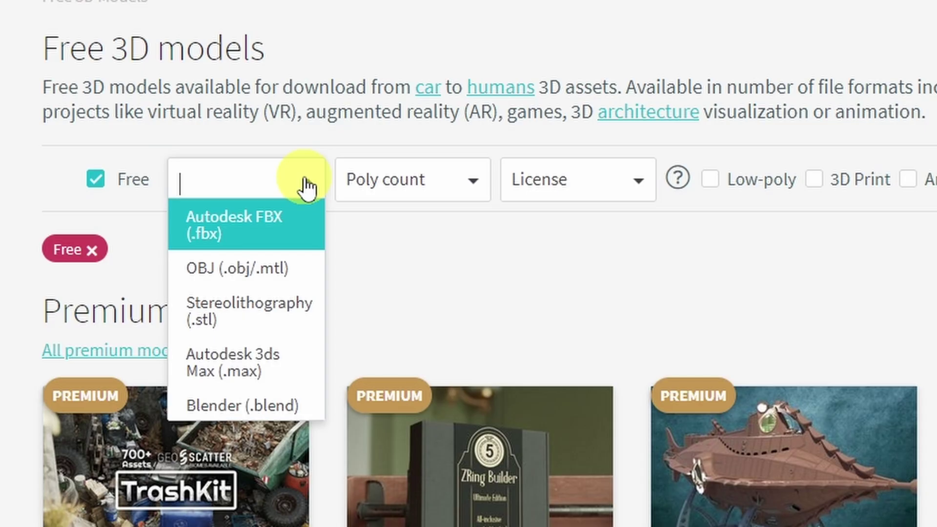
click(266, 270)
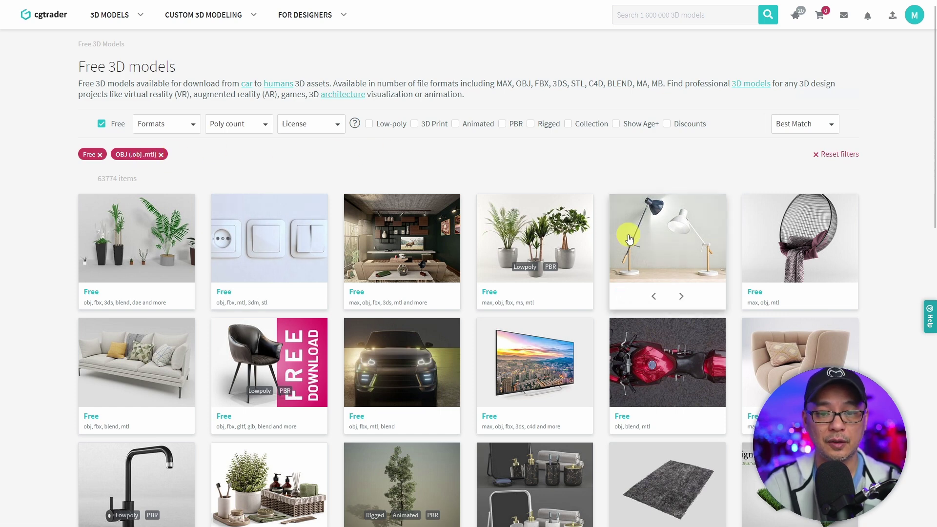
Scroll the free OBJ results and open the RUG FUR model's product page.
scroll(409, 206, down, 1)
scroll(686, 224, down, 2)
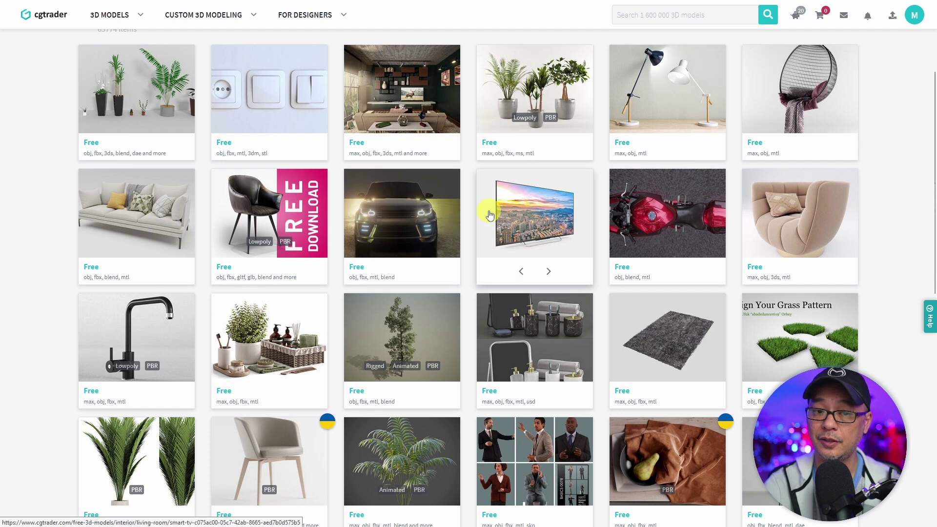
scroll(490, 216, down, 1)
scroll(489, 216, down, 2)
mouse_move(684, 196)
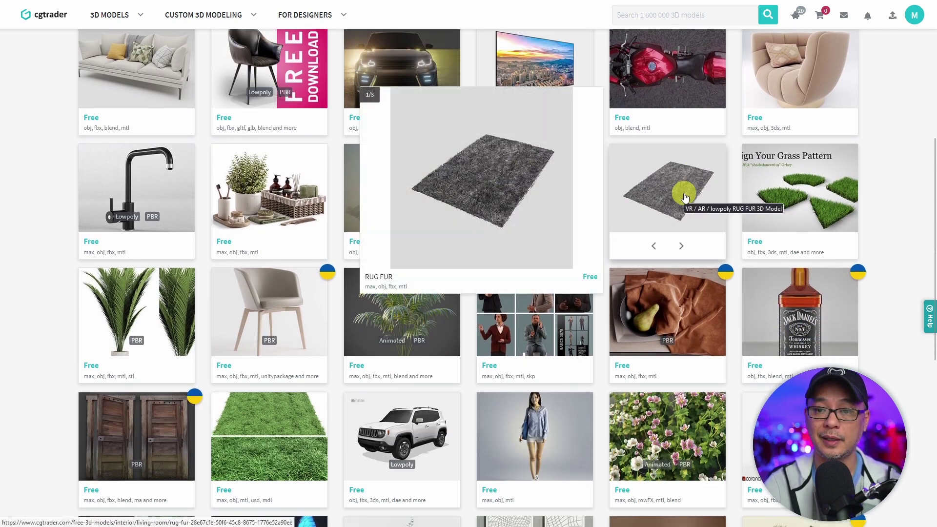
mouse_move(753, 194)
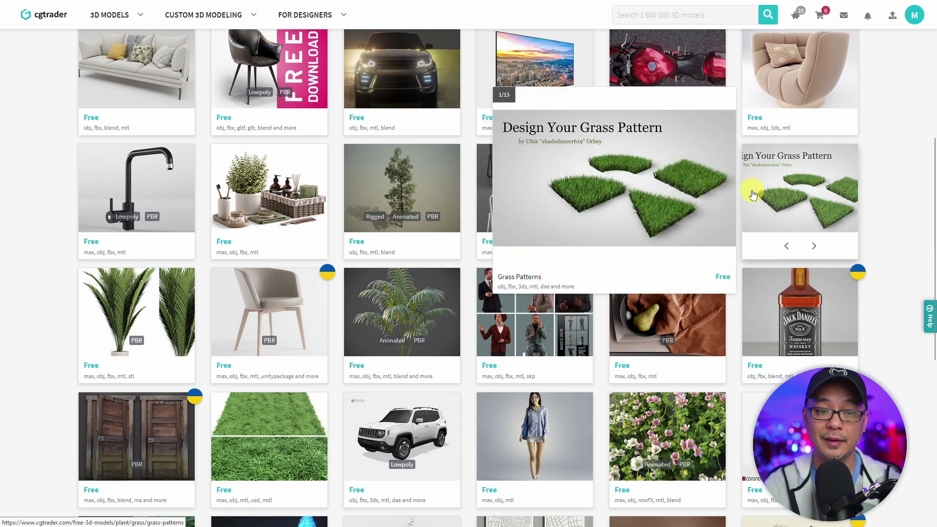
mouse_move(587, 246)
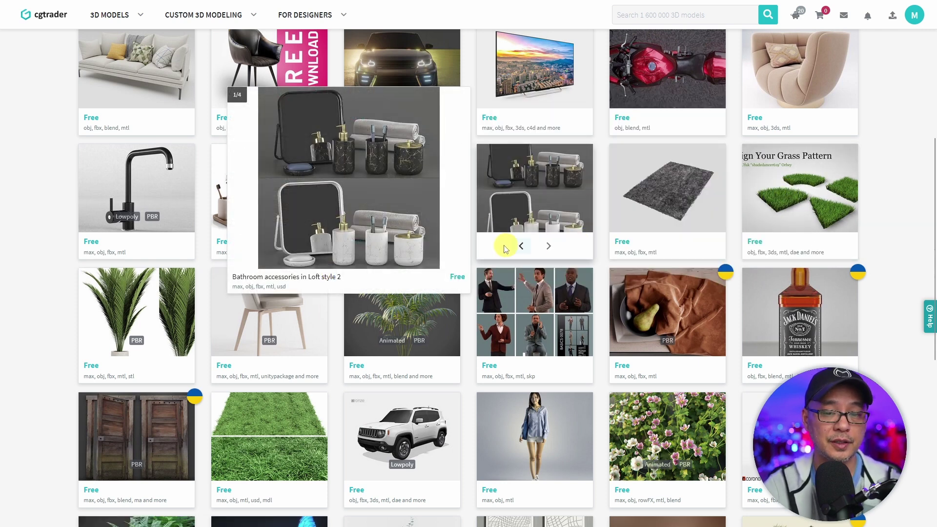
click(687, 200)
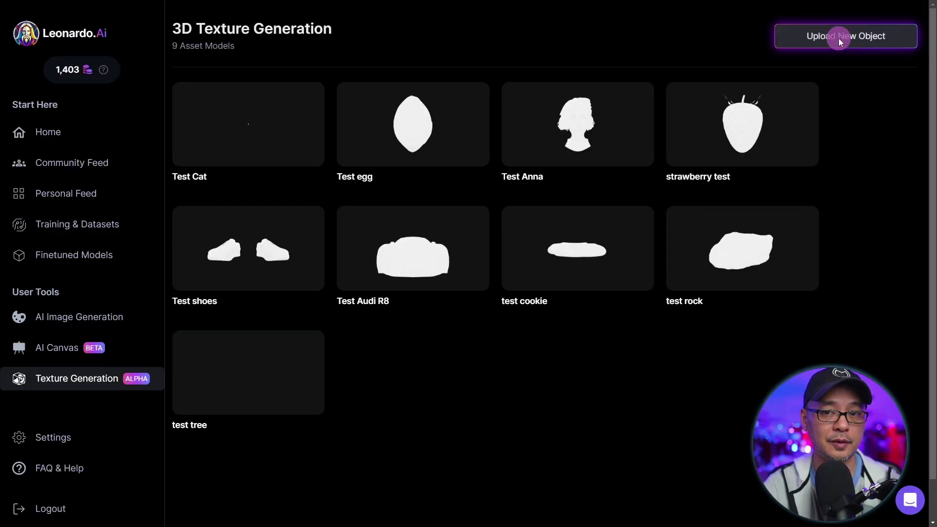
Upload the cookie OBJ as a new object named 'Cookie test' and start texturing it.
click(734, 108)
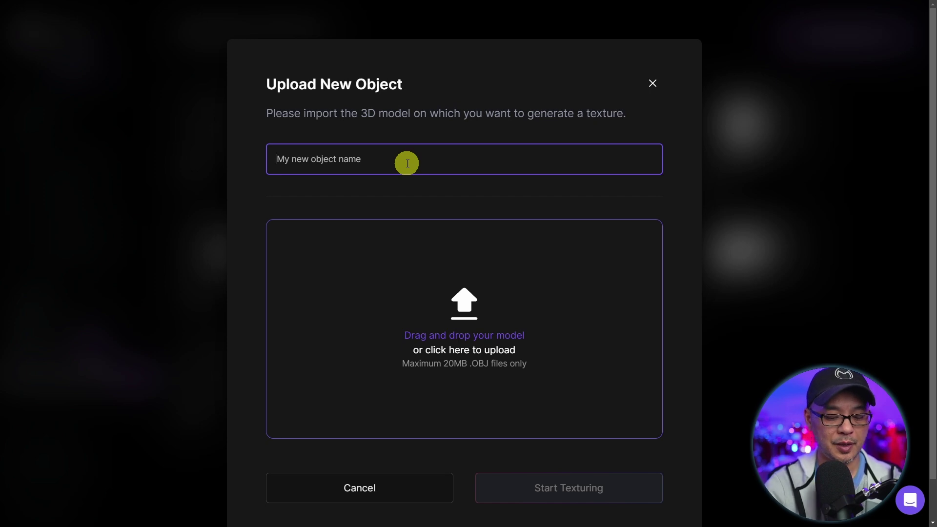
text(Cookie test)
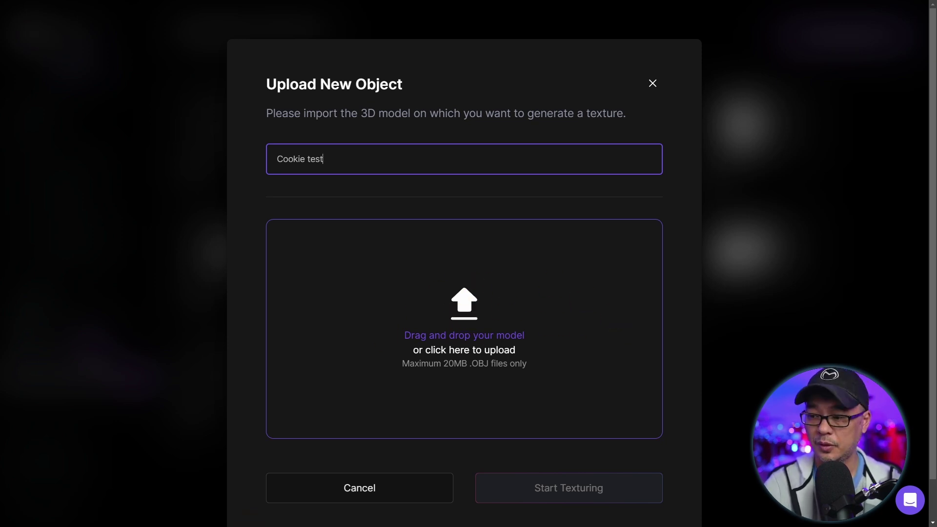
drag(498, 526, 498, 280)
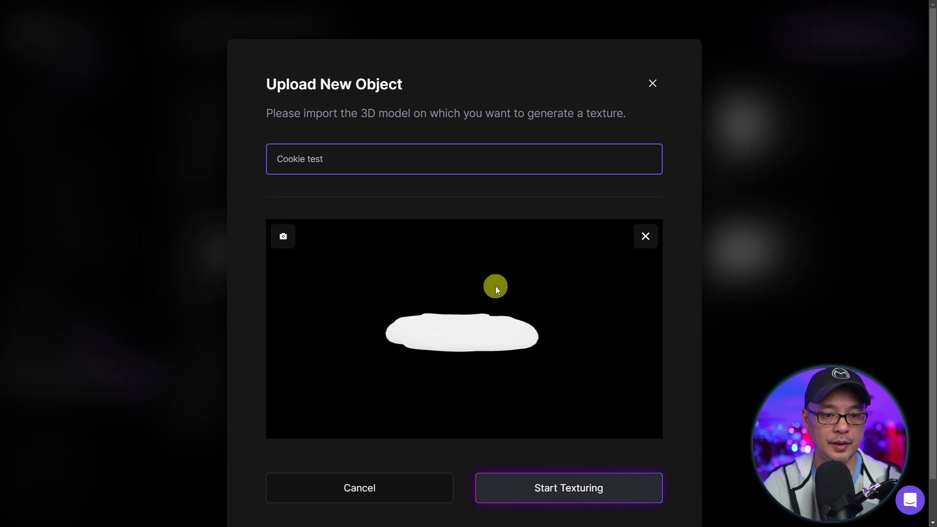
click(597, 493)
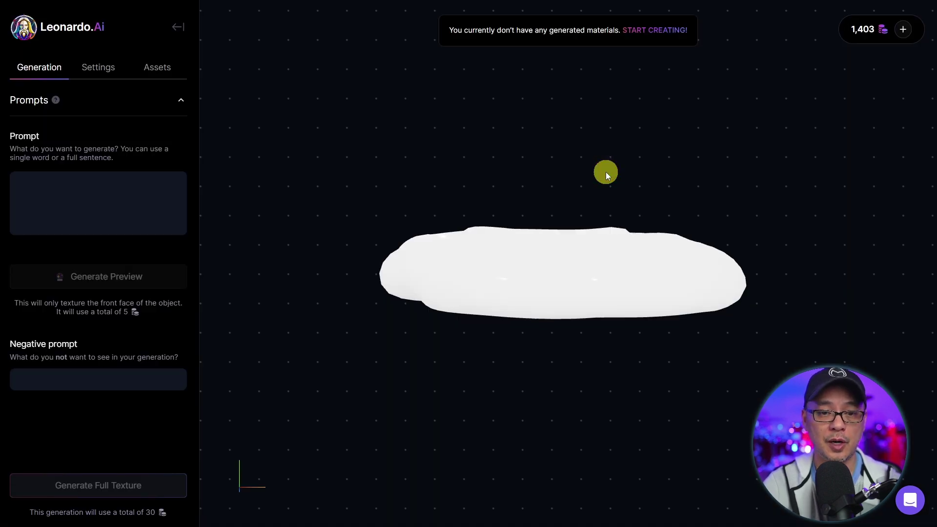
Check the cookie's orientation, then set Mesh Adjustment rotation to 34 and Zoom to 37.
drag(604, 178, 601, 291)
drag(372, 314, 520, 326)
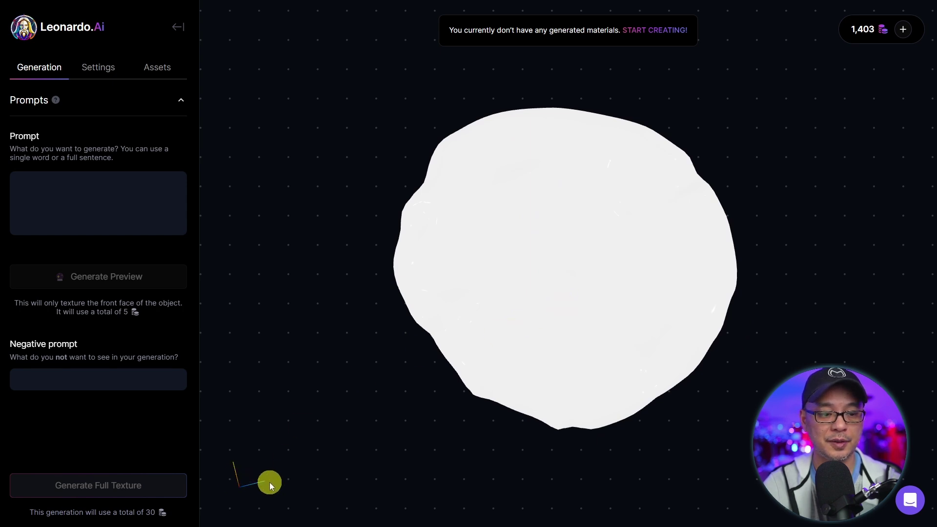
mouse_move(261, 487)
mouse_down()
mouse_move(238, 488)
mouse_move(232, 471)
mouse_move(232, 495)
mouse_move(257, 499)
mouse_up()
drag(247, 498, 249, 497)
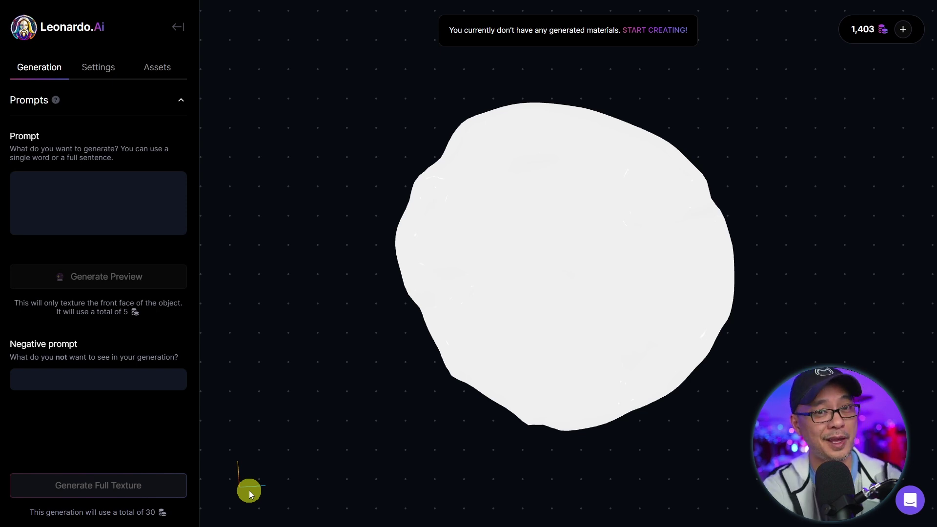
click(93, 71)
drag(77, 304, 109, 312)
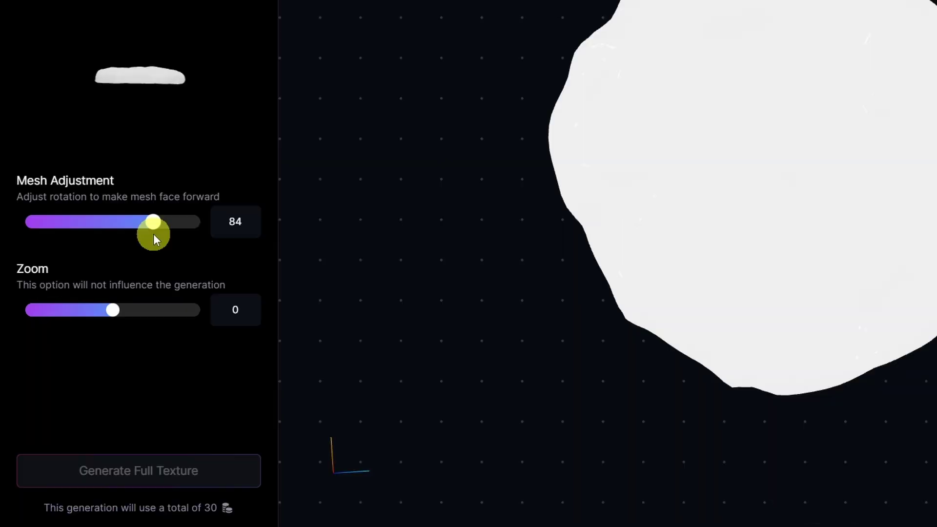
drag(154, 235, 130, 233)
drag(114, 315, 147, 319)
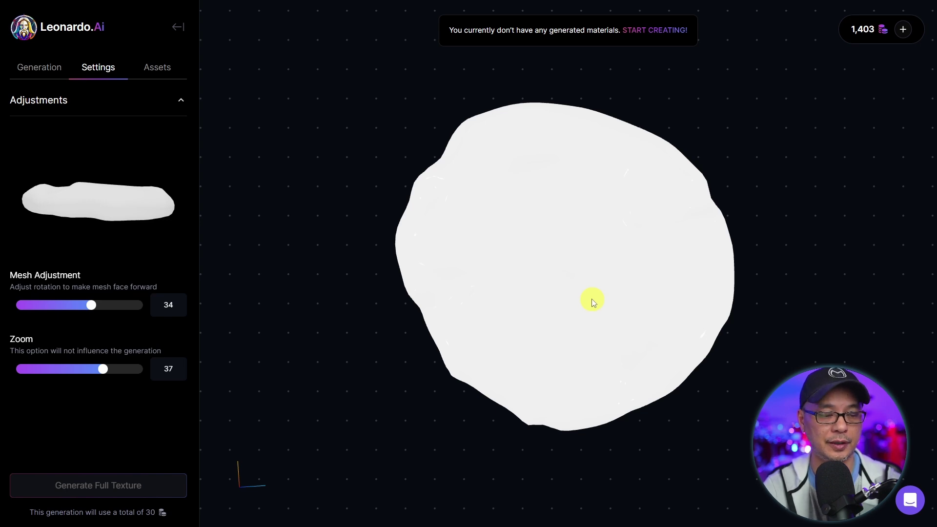
click(157, 69)
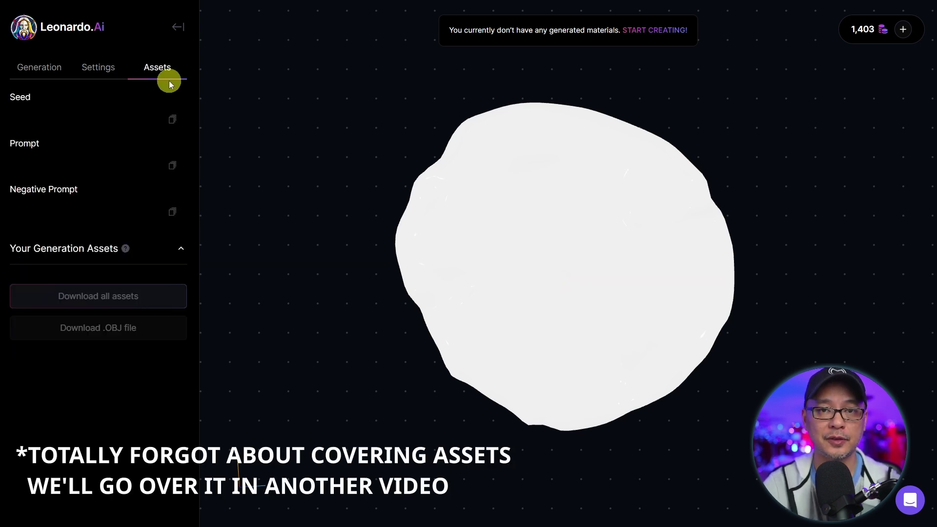
click(42, 67)
click(87, 192)
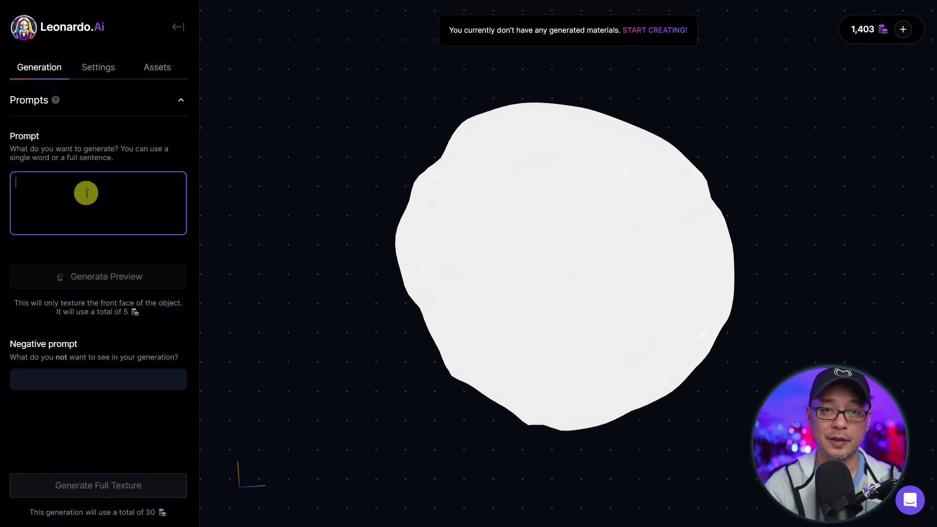
Generate a 'chocolate cookie' texture preview on the cookie mesh and orbit to inspect it.
text(chocolate cookie)
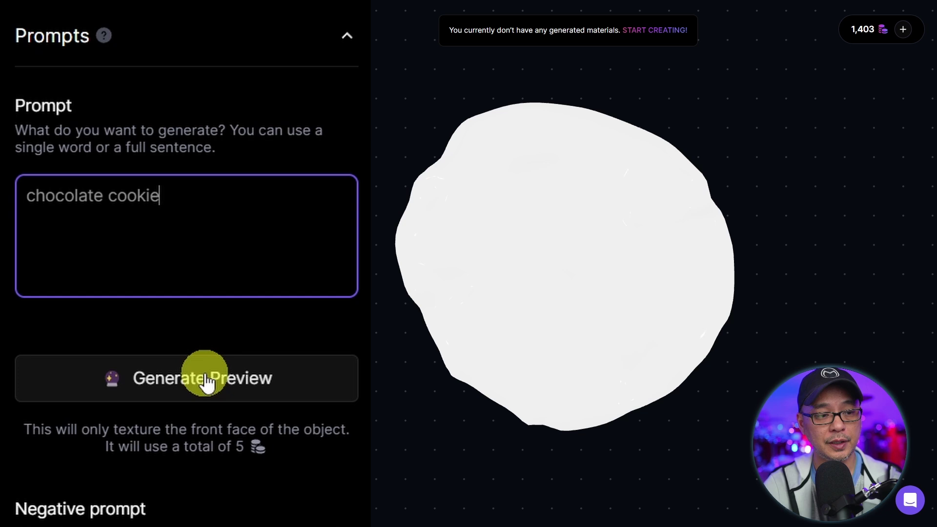
click(248, 396)
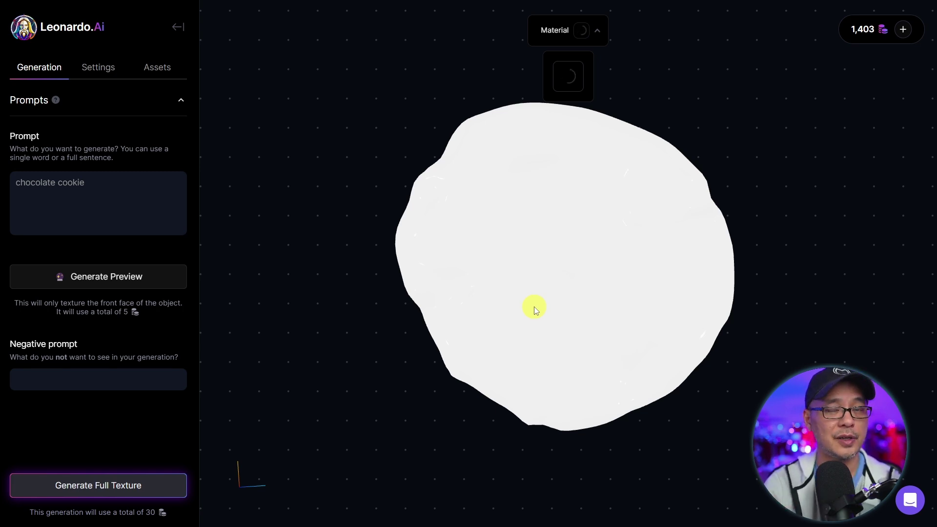
drag(535, 310, 575, 224)
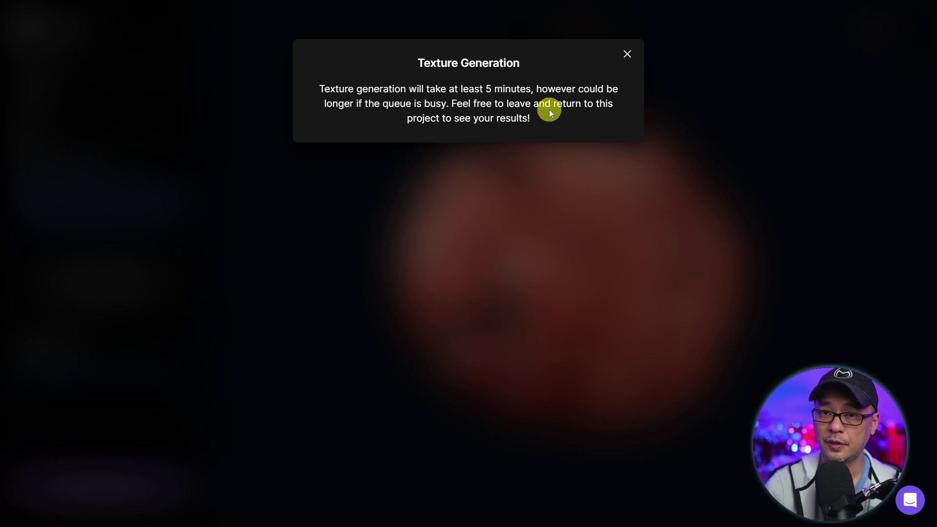
Open the test cookie project and orbit it to inspect the chocolate chip texture from several angles.
click(626, 54)
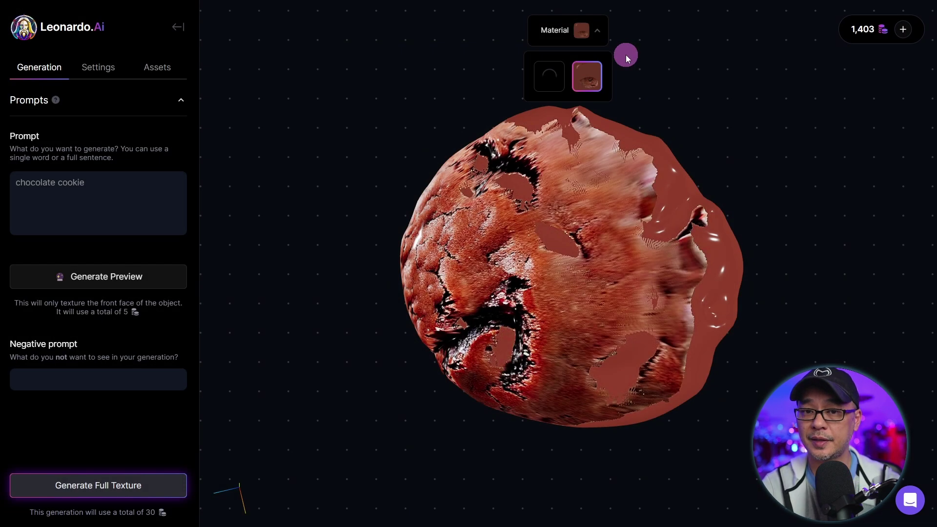
click(180, 28)
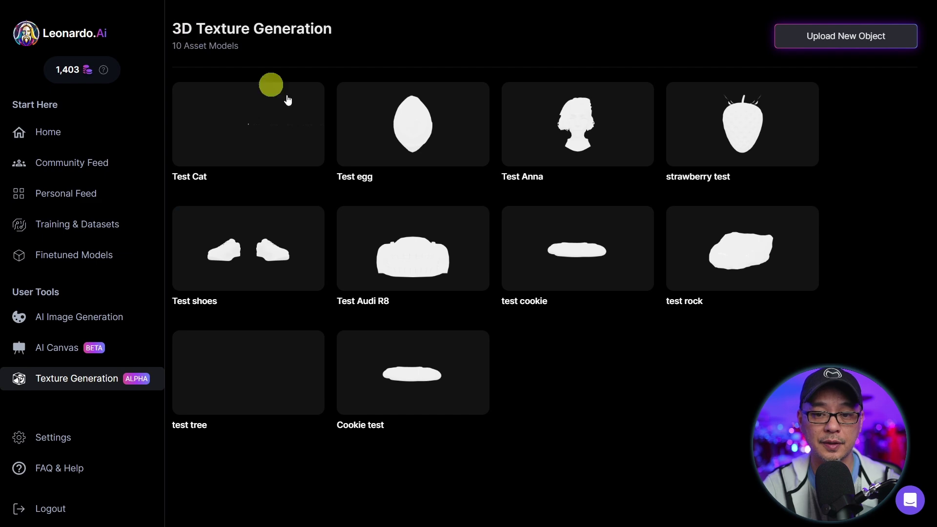
click(603, 253)
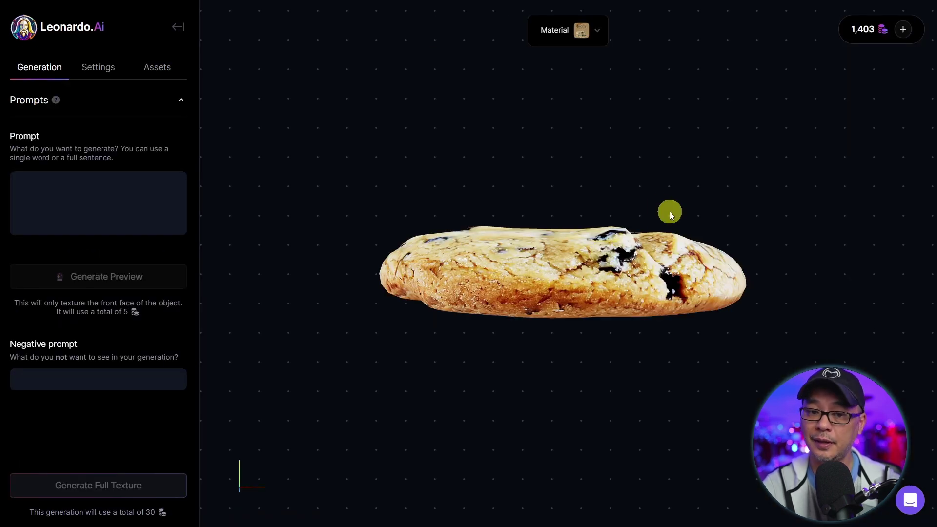
drag(598, 273, 625, 159)
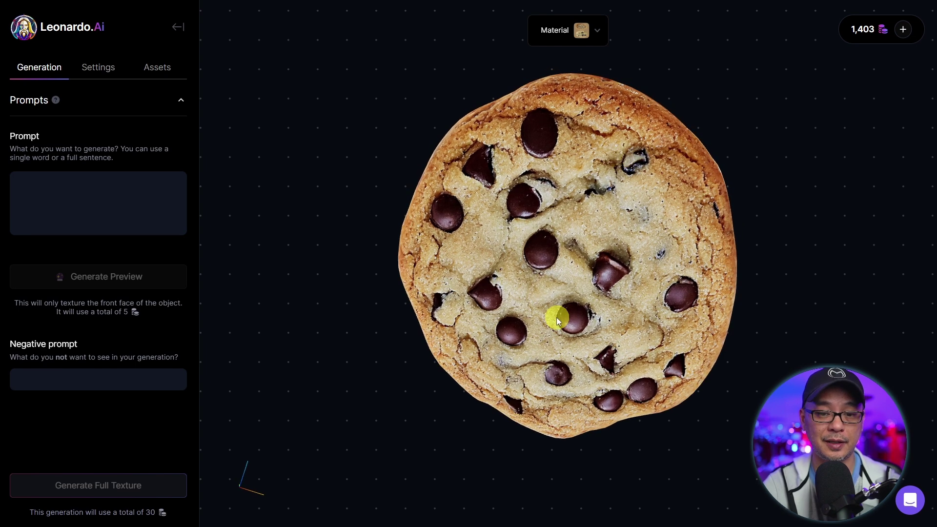
drag(584, 300, 727, 277)
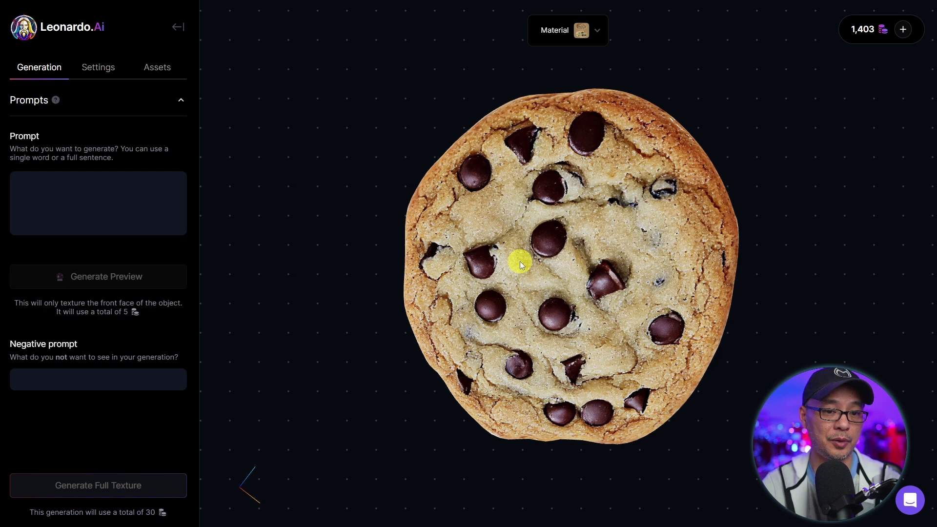
drag(520, 262, 540, 264)
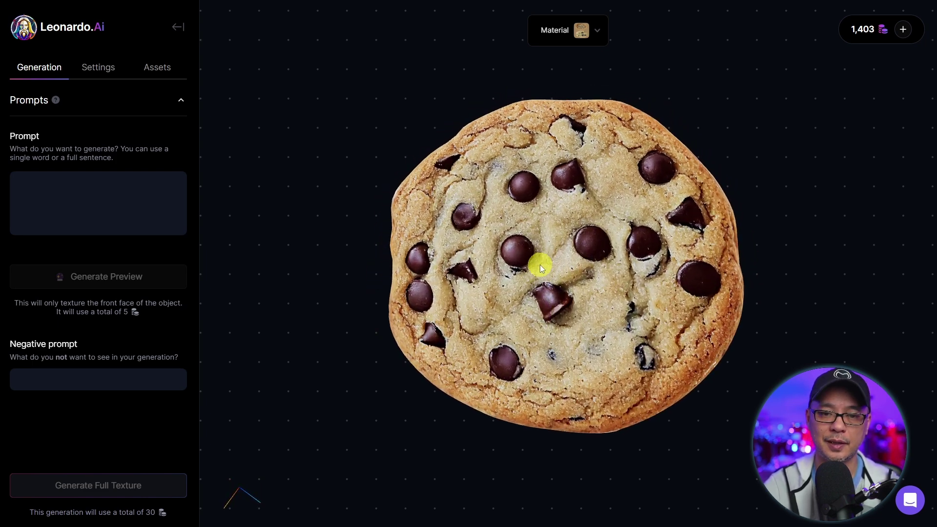
drag(594, 307, 537, 372)
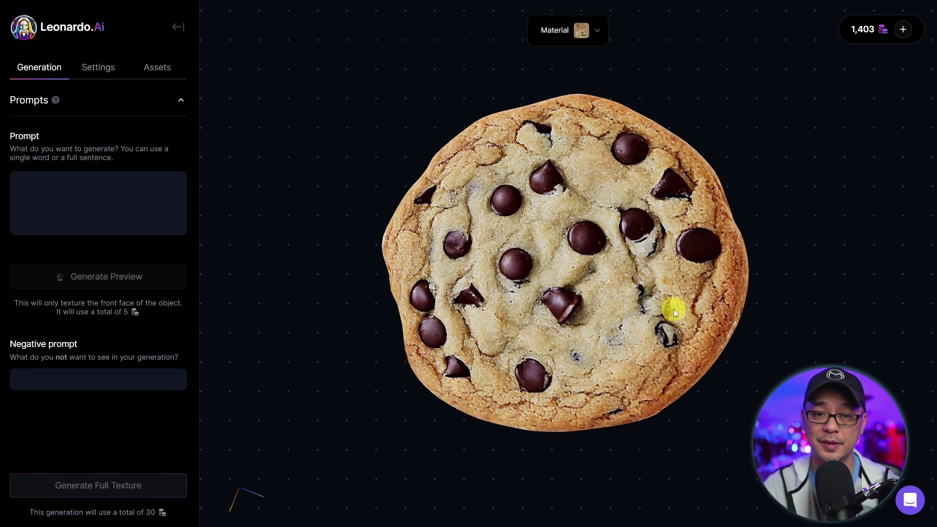